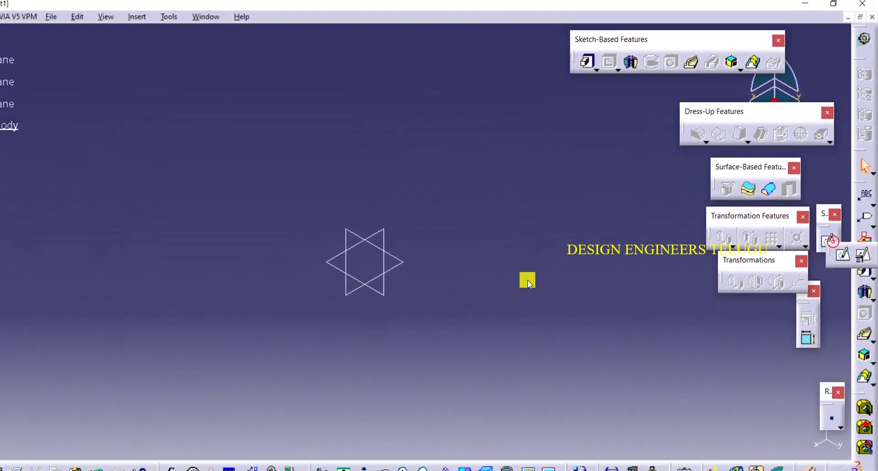
Step: Sketch a centered rectangle about 274 by 146 mm on the xy plane, centered on the origin, and exit the sketch
click(821, 323)
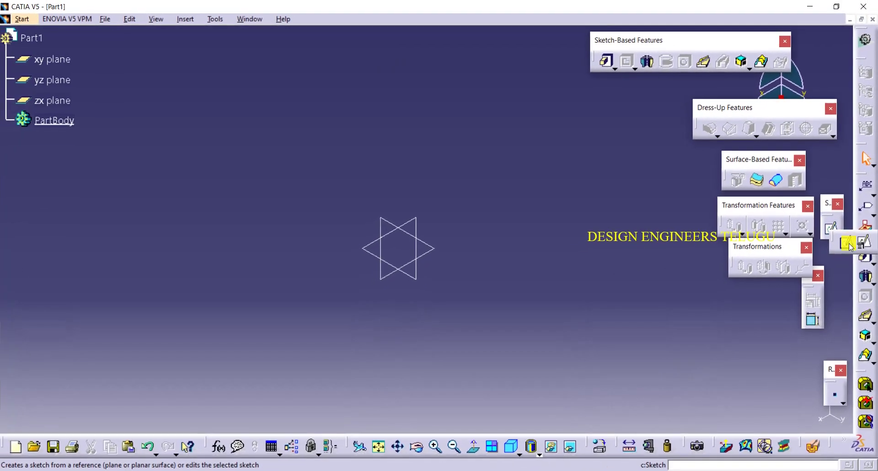
click(837, 245)
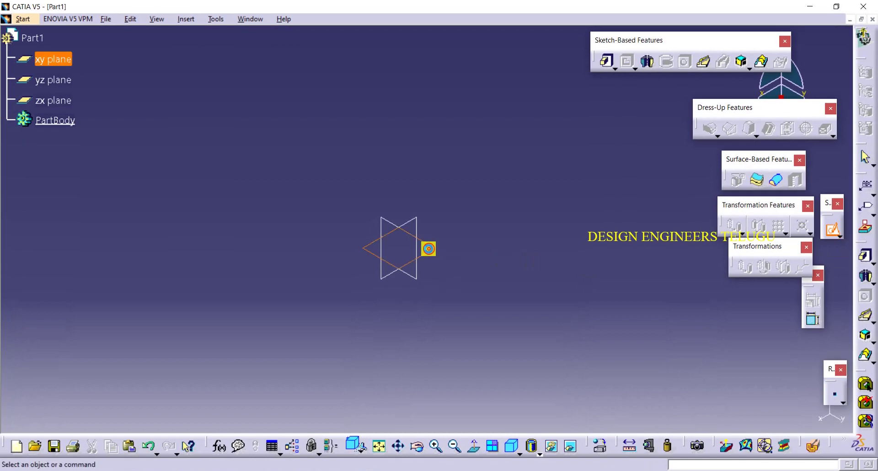
click(428, 248)
click(824, 192)
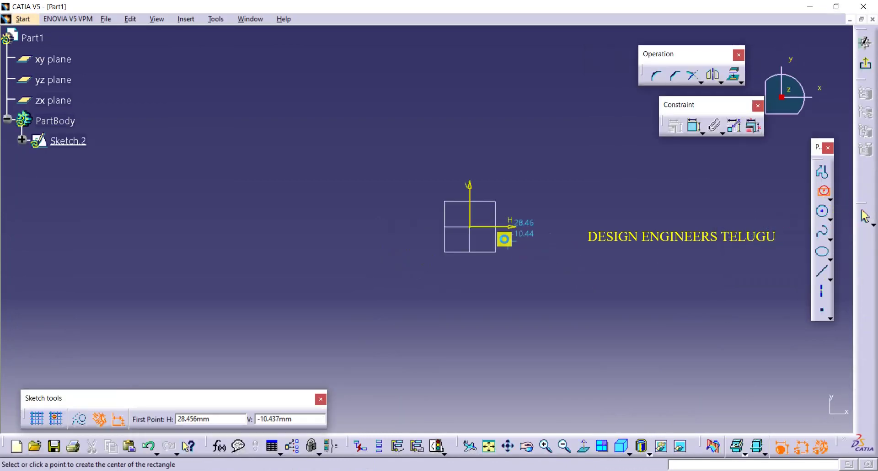
click(470, 226)
click(303, 133)
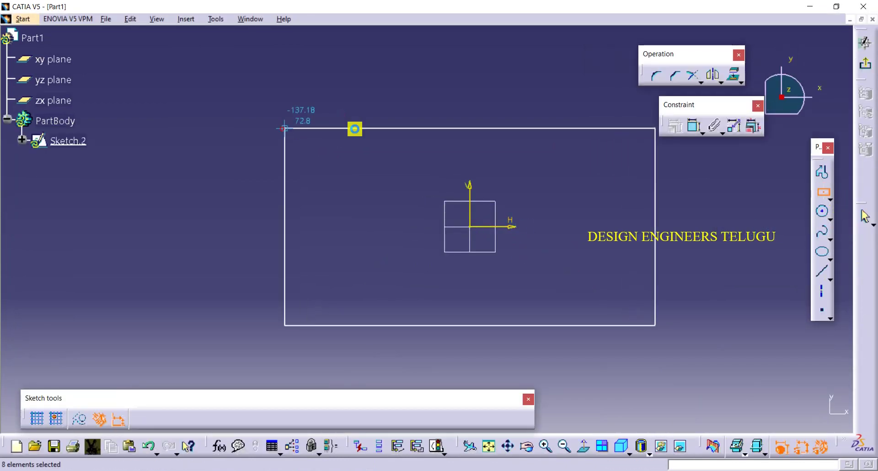
click(865, 63)
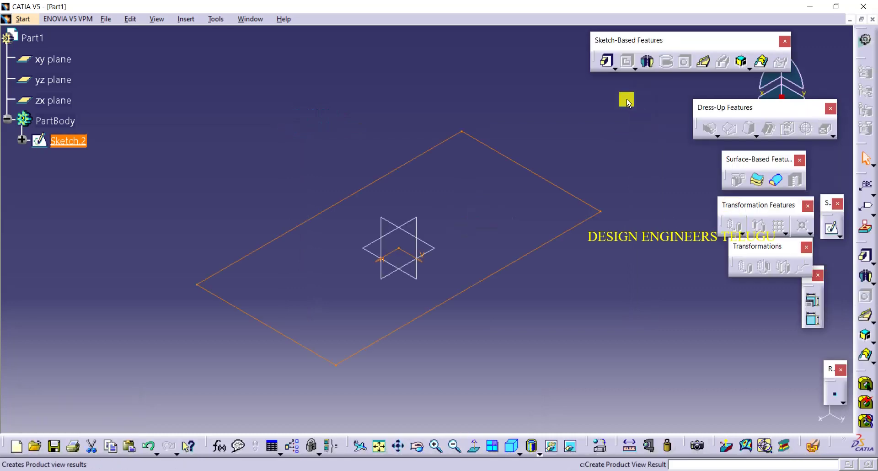
Step: Extrude the rectangle upward with Pad into a solid block, increasing the length beyond the default 20 mm
click(606, 62)
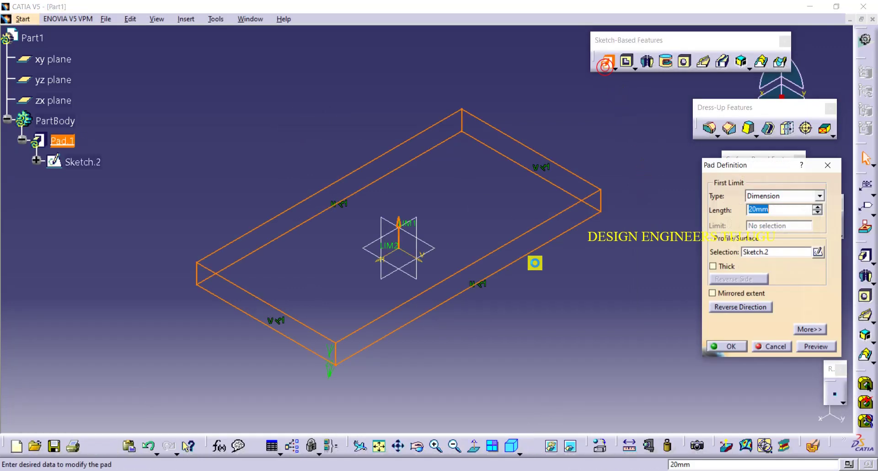
click(399, 228)
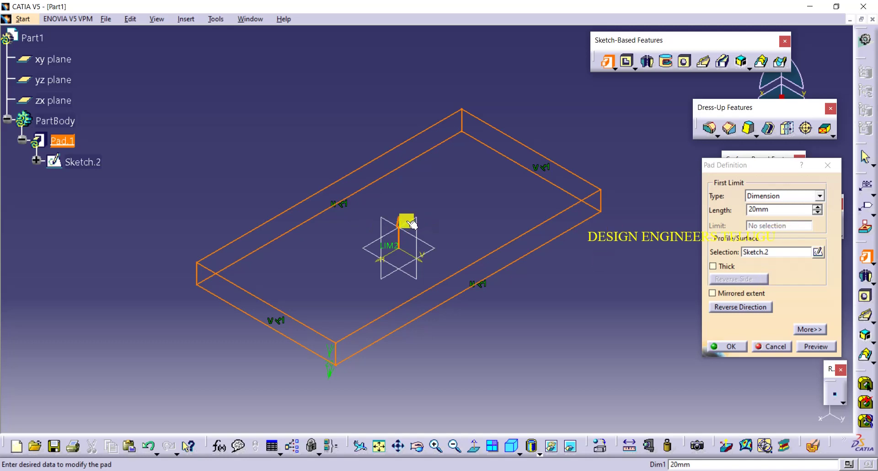
click(819, 207)
drag(818, 209, 819, 209)
click(730, 346)
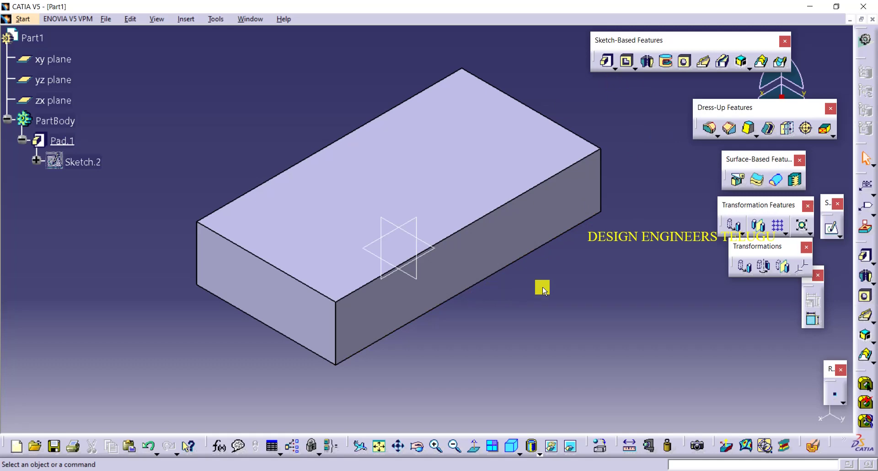
click(742, 267)
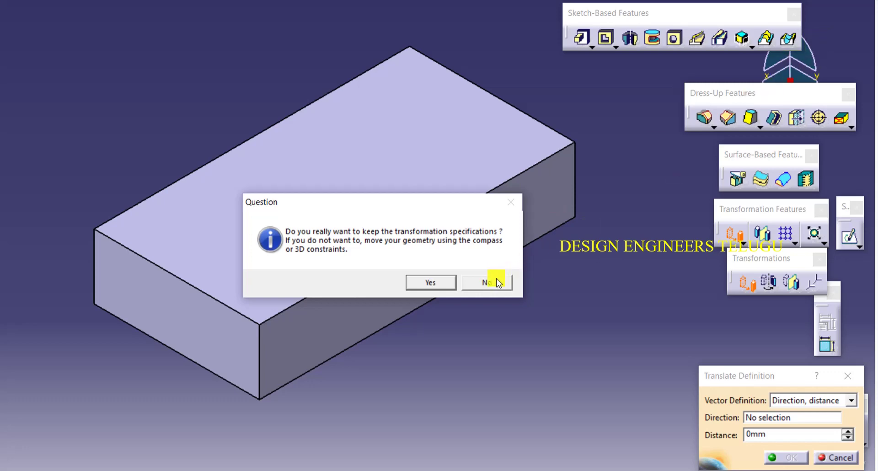
click(448, 283)
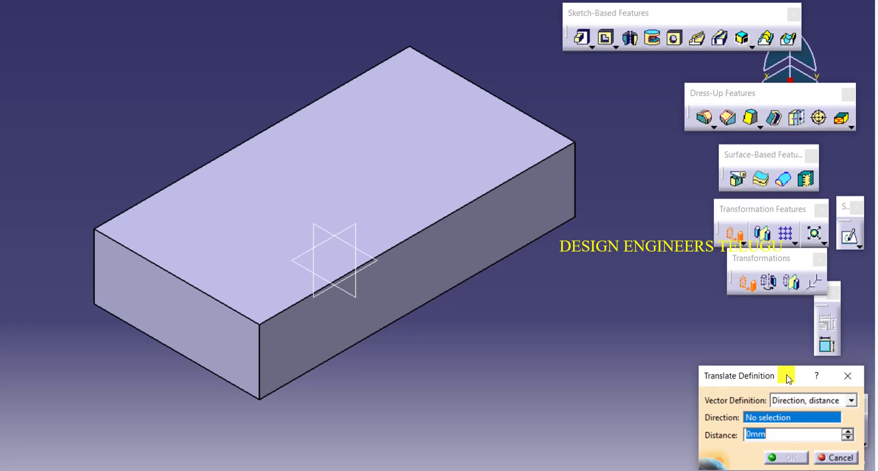
click(820, 402)
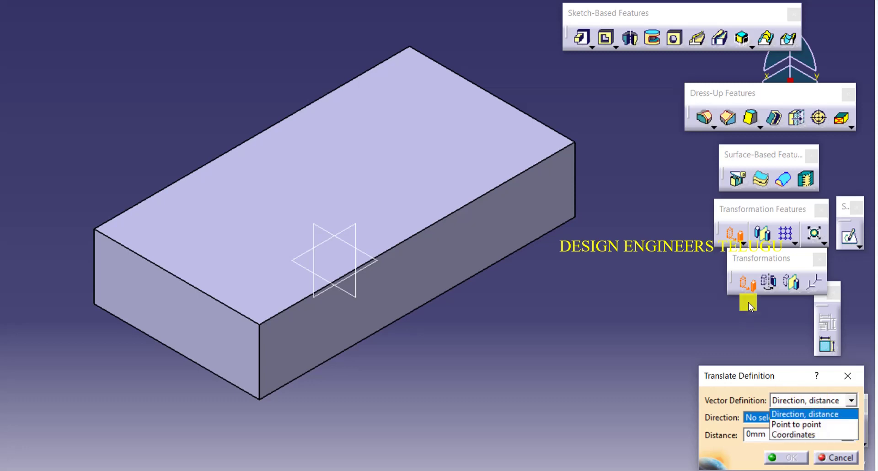
click(848, 377)
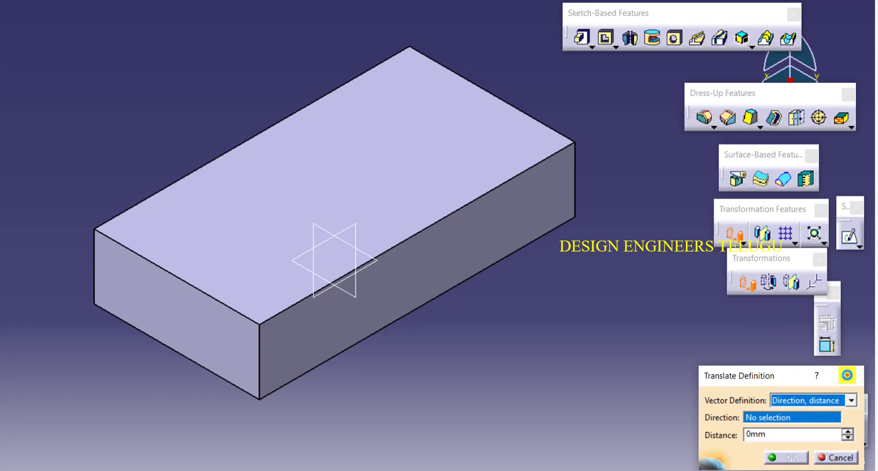
click(848, 376)
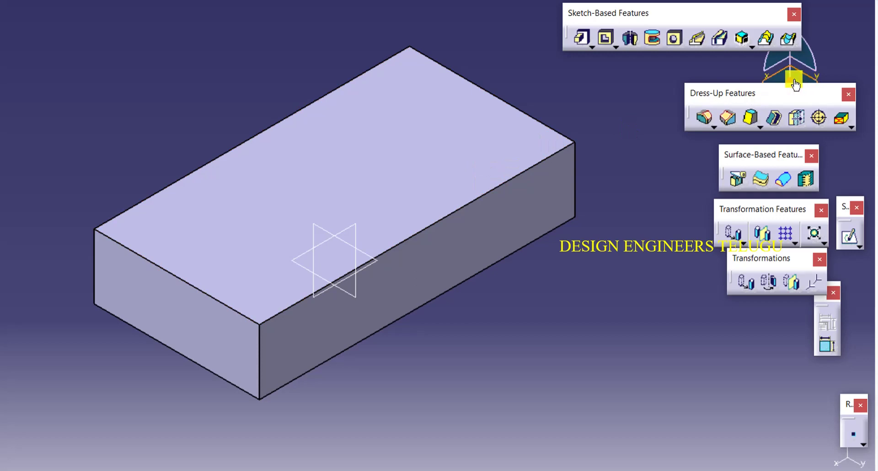
Step: Close the Dress-Up Features toolbar and attach the compass to the block's top face
click(848, 95)
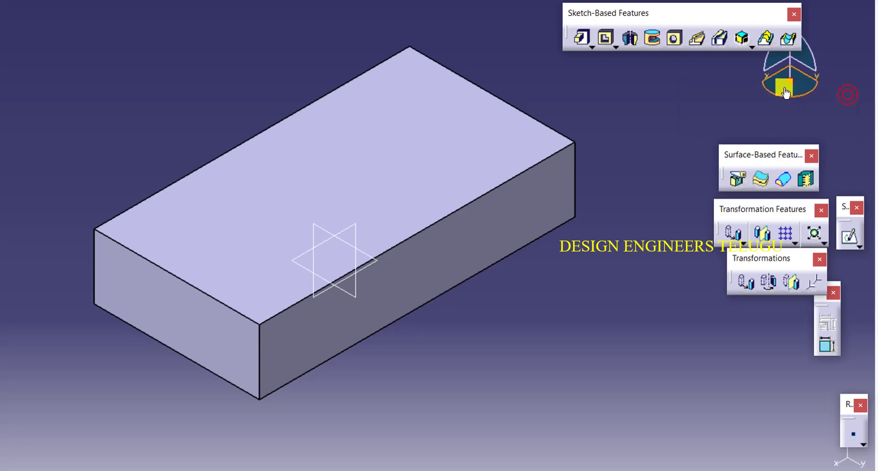
drag(792, 81, 799, 87)
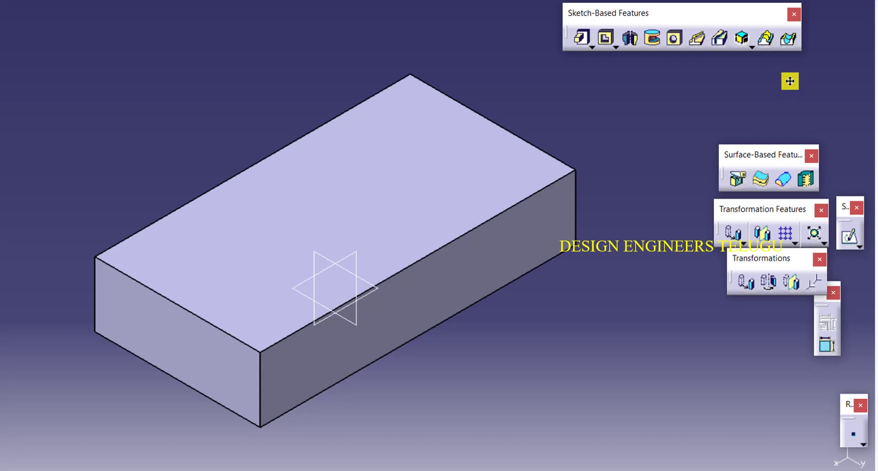
drag(790, 81, 526, 237)
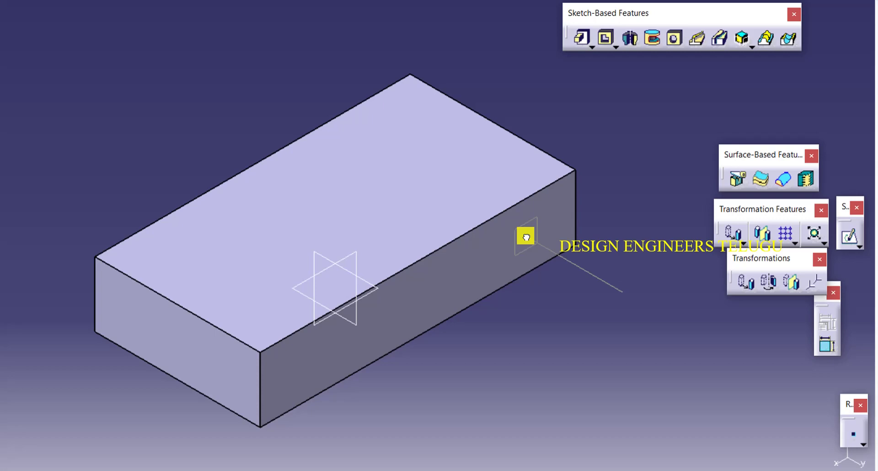
drag(526, 237, 457, 164)
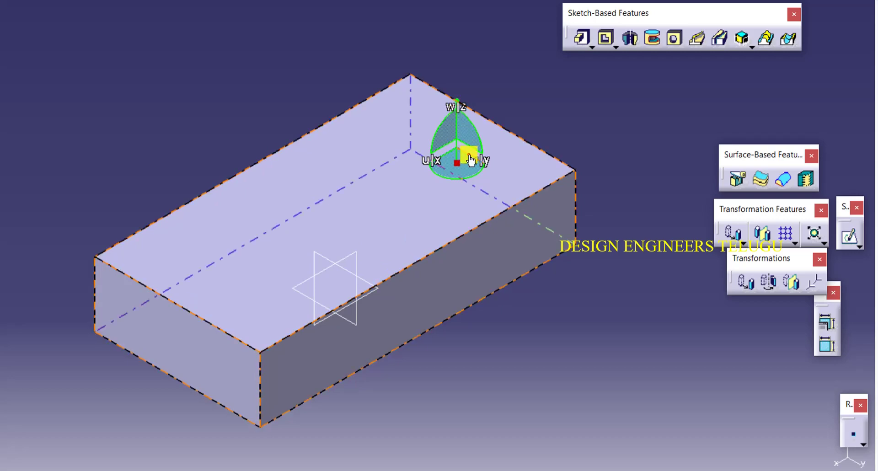
Step: Try moving the block freely with the compass, and restore the compass and the block's position
drag(470, 159, 664, 189)
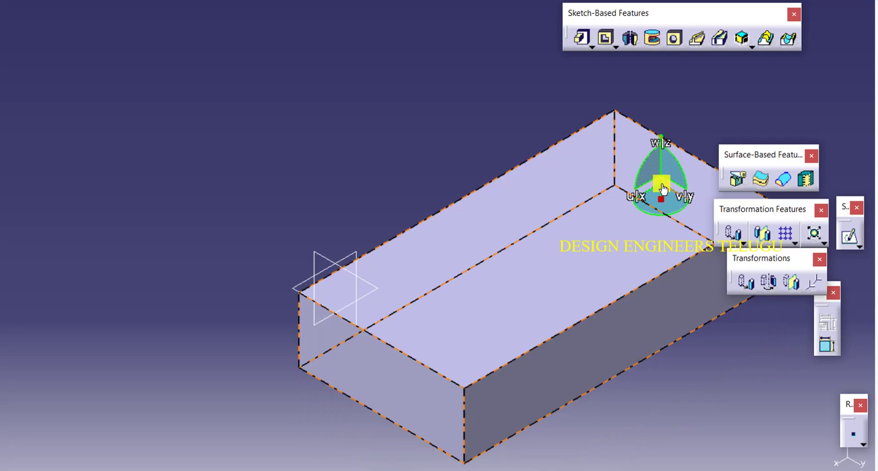
click(686, 136)
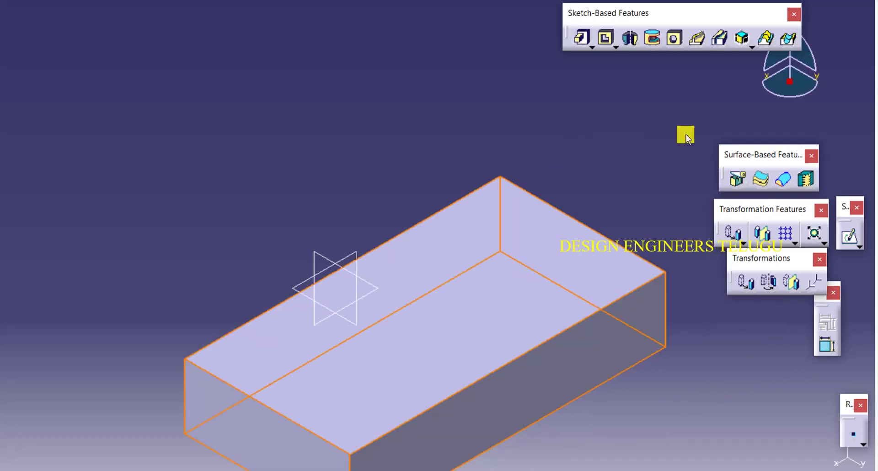
click(686, 135)
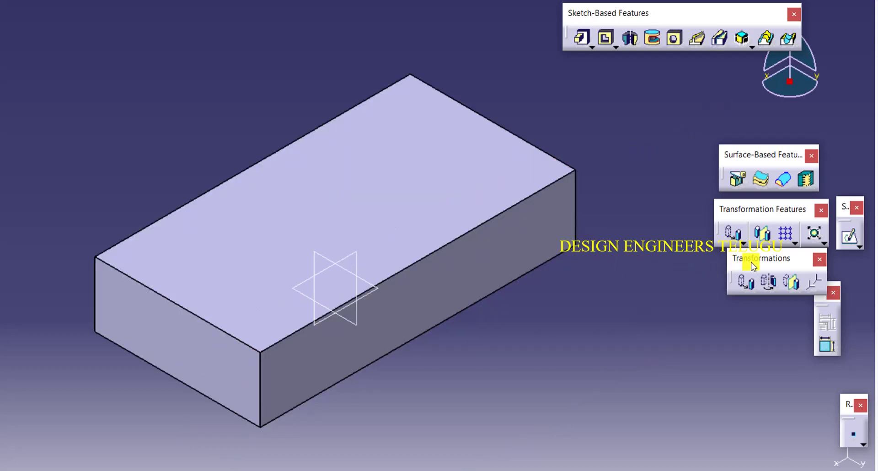
Step: Set up a Translate of the block that keeps the transformation specifications, using Direction, distance and its long front side face as direction
click(750, 287)
click(433, 281)
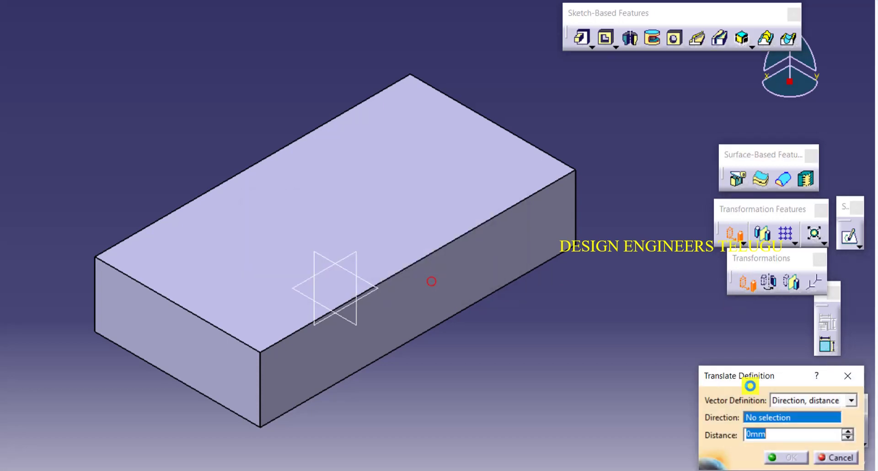
click(750, 386)
drag(791, 379, 693, 269)
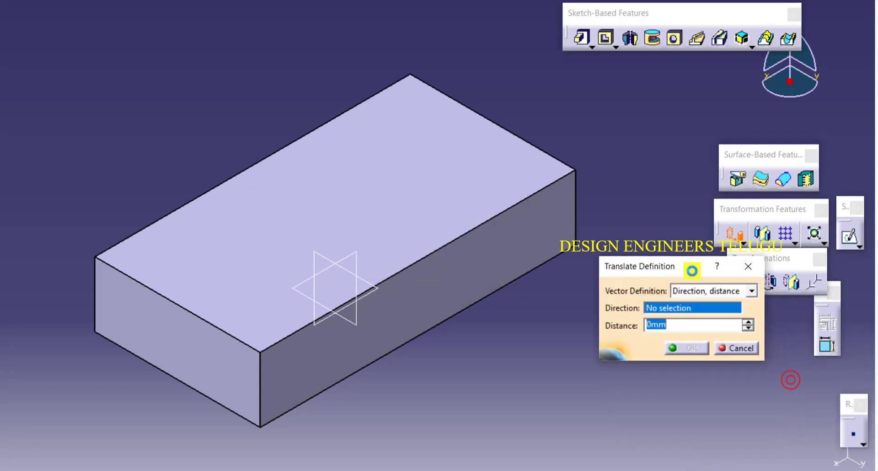
click(711, 295)
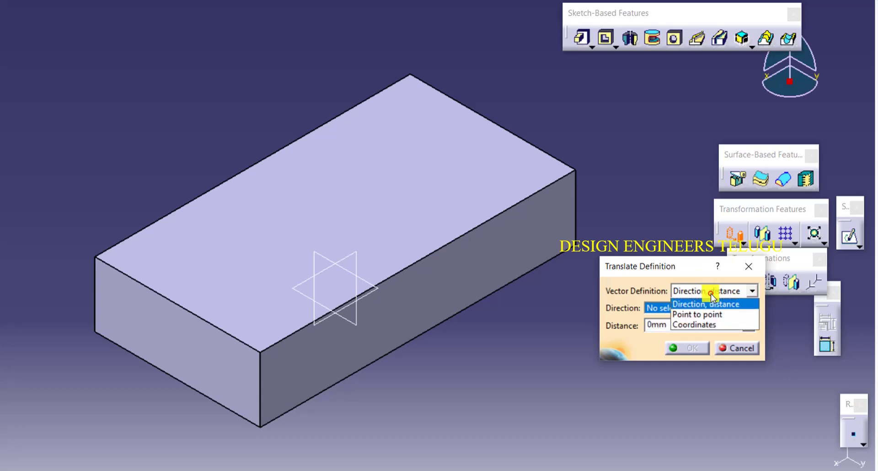
click(712, 295)
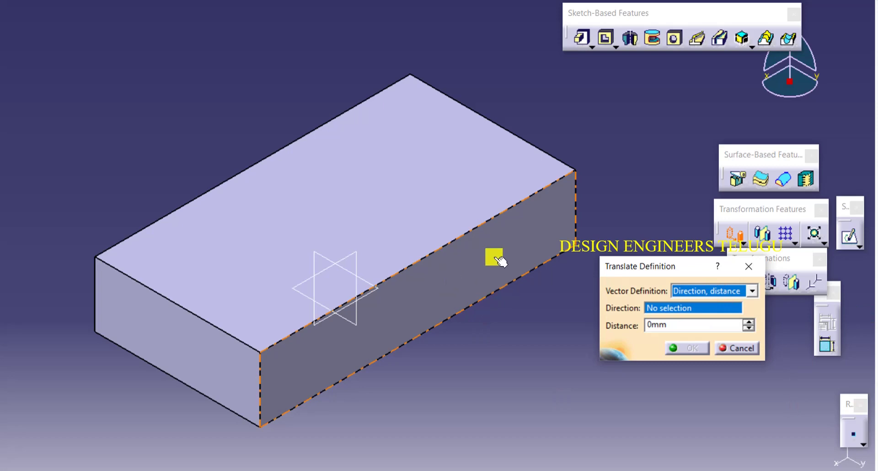
click(495, 259)
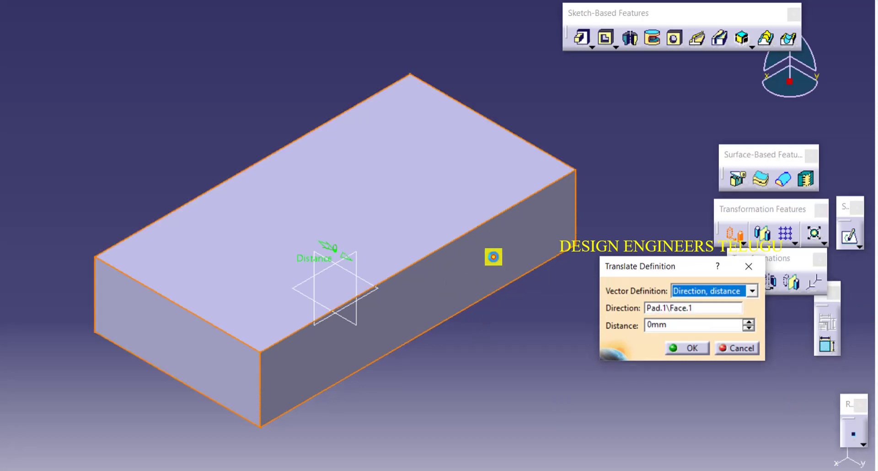
Step: Set the translation distance to 150 mm, apply it to the block, and clear the selection
click(673, 323)
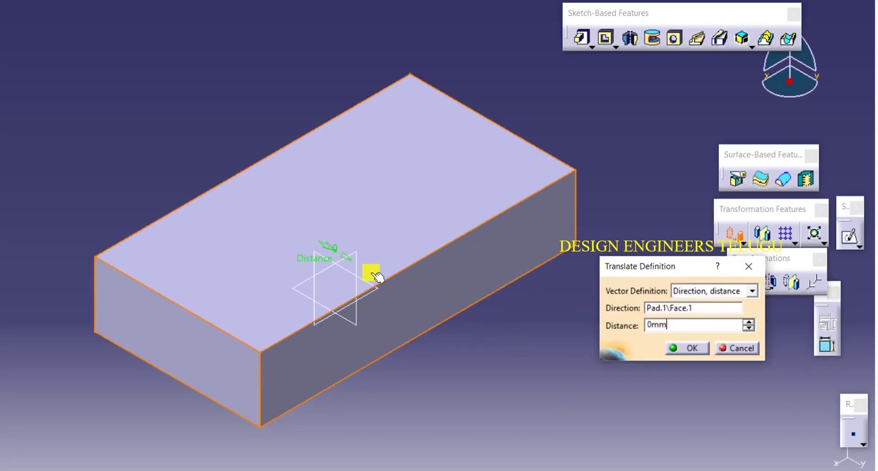
drag(355, 266, 146, 108)
drag(680, 325, 611, 326)
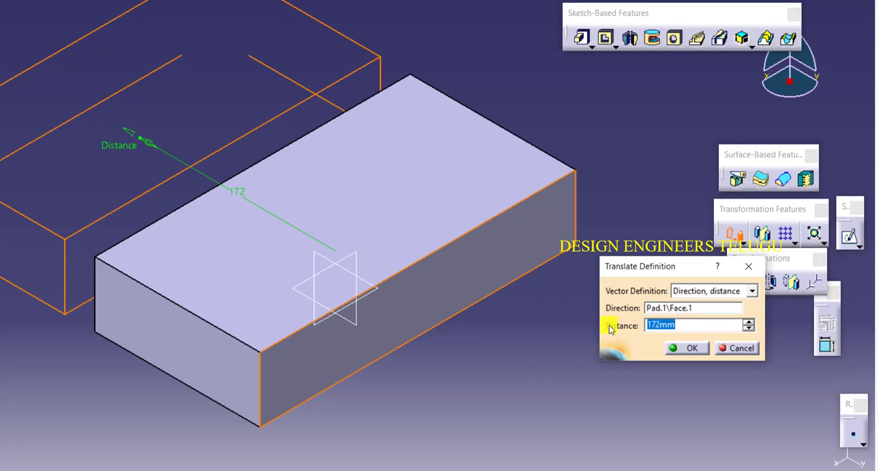
text(150)
key(Return)
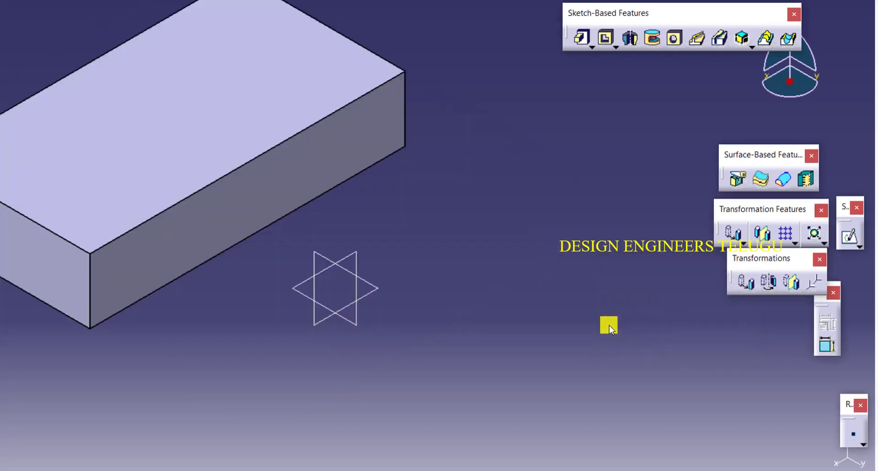
click(608, 325)
Step: Try a Point to point Translate of the block from a bottom corner vertex to the diagonally opposite top corner vertex
click(746, 282)
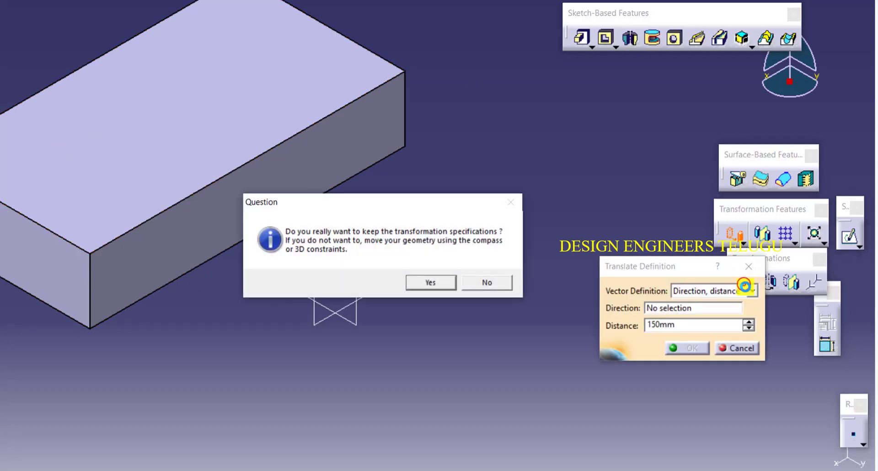
click(434, 282)
click(700, 291)
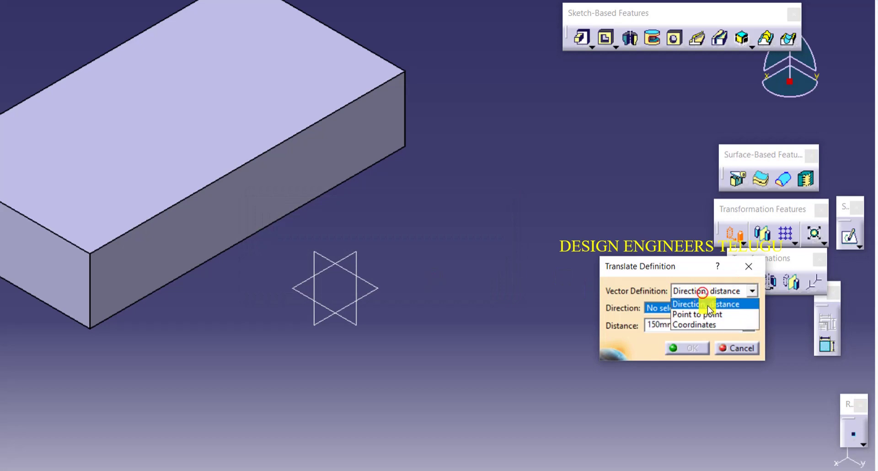
click(706, 310)
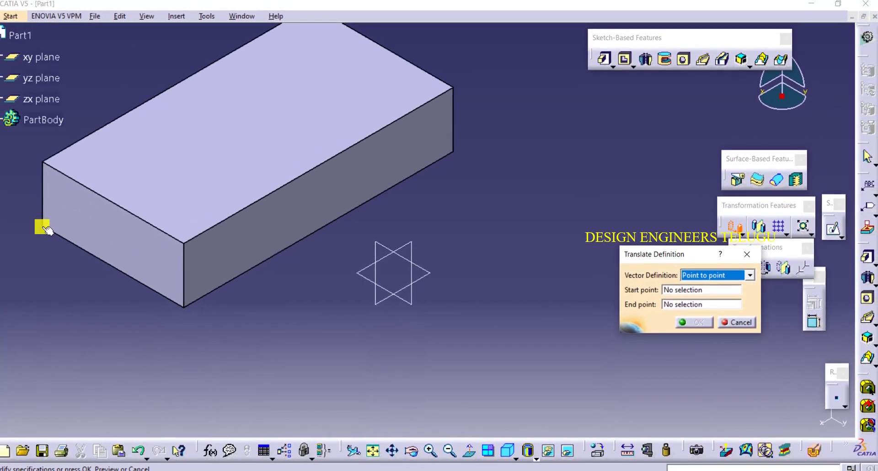
click(695, 289)
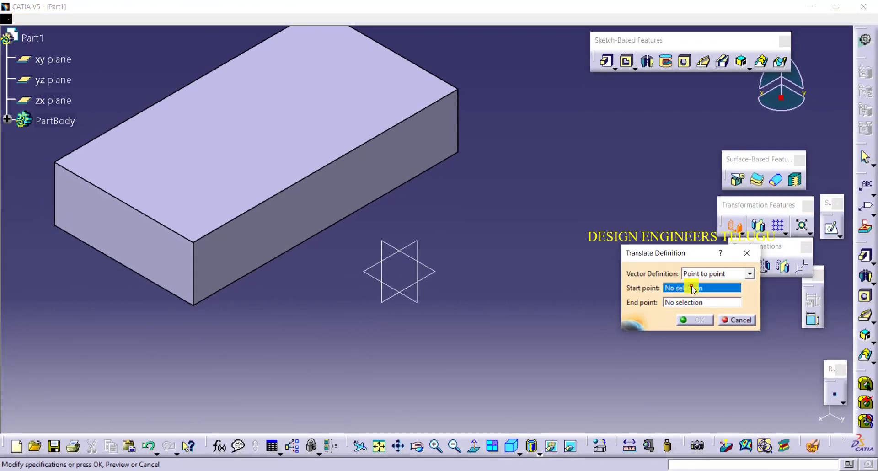
click(53, 223)
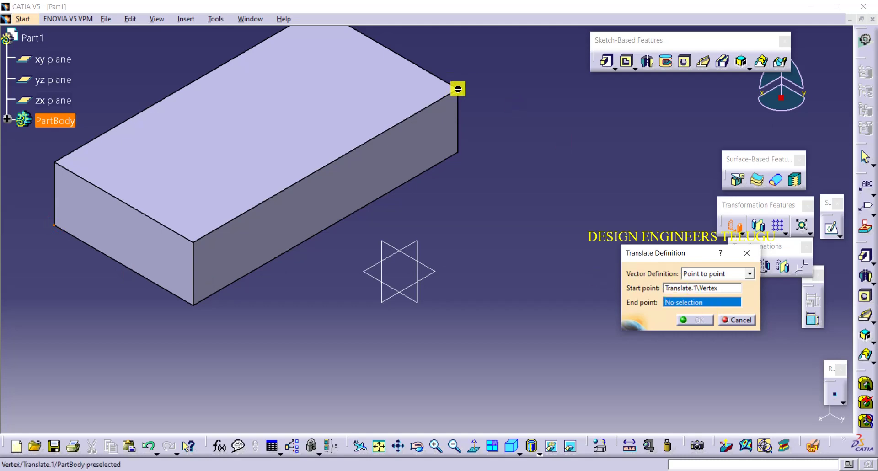
click(458, 89)
ctrl+middle_drag(313, 184, 388, 227)
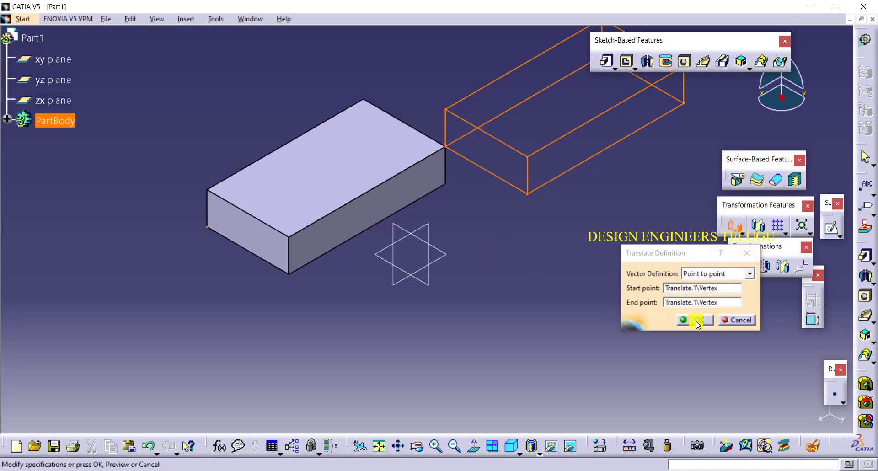
click(747, 253)
click(611, 276)
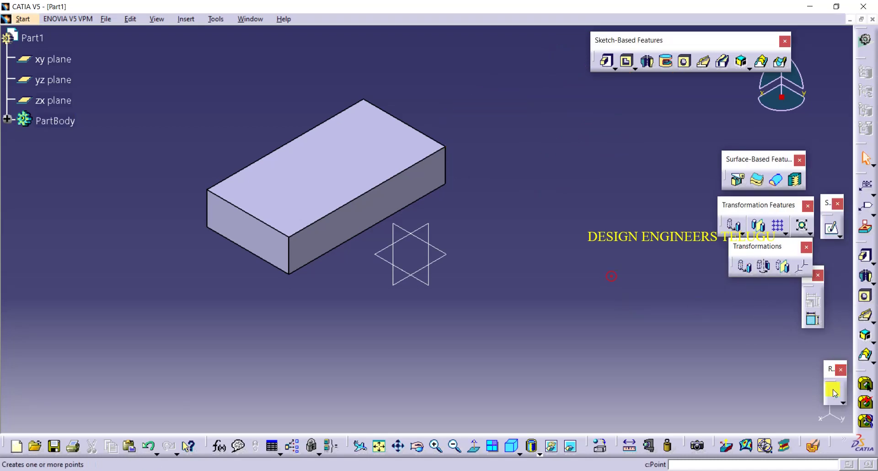
Step: Create a reference point by Coordinates at X 0 mm, Y 100 mm, Z 0 mm from the default origin
click(646, 319)
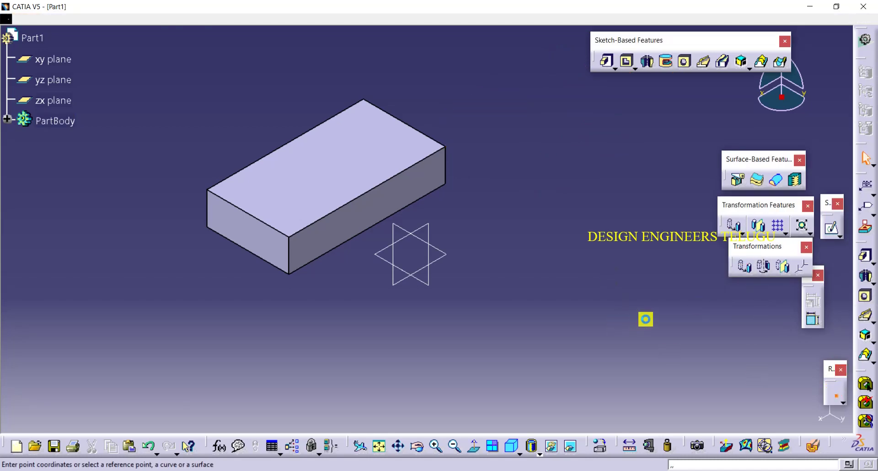
click(675, 256)
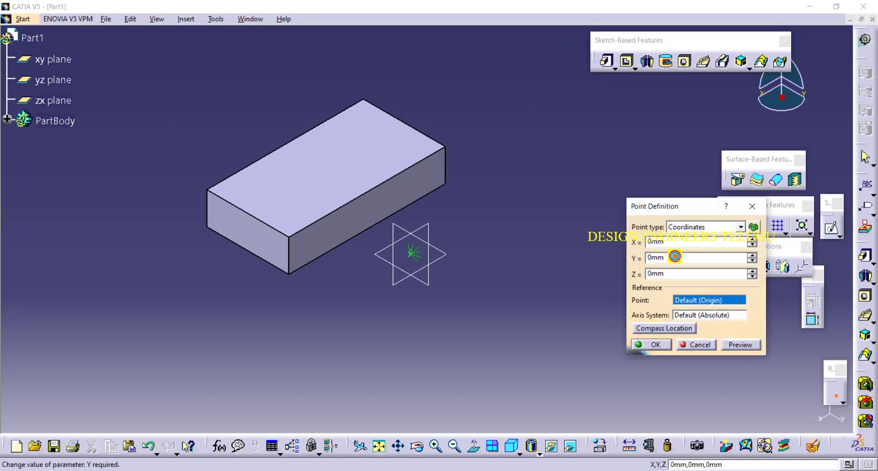
drag(676, 257, 643, 259)
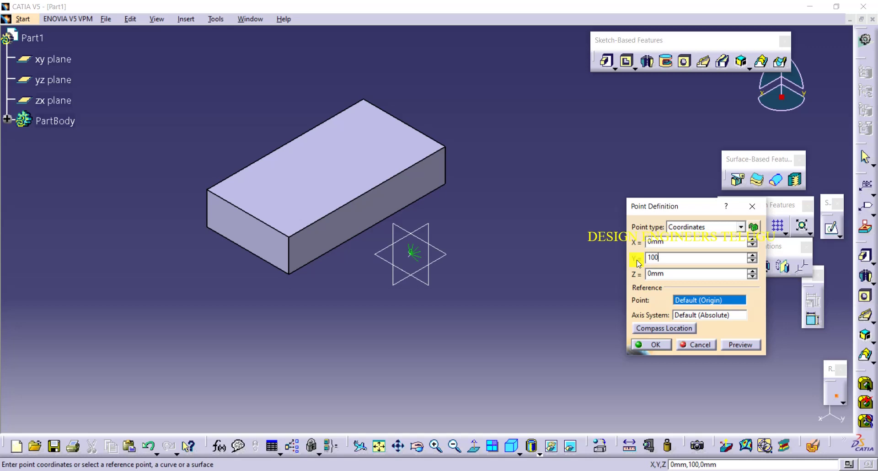
key(Return)
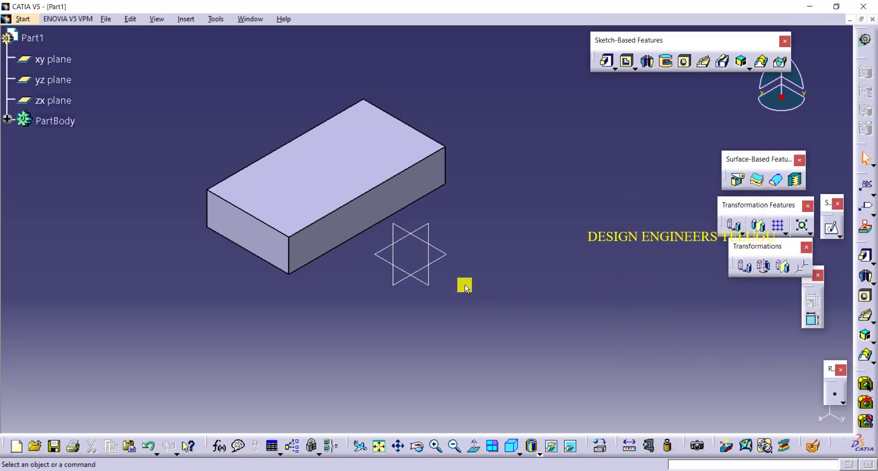
Step: Translate the block Point to point from its bottom corner vertex on the short end face to the new reference point, keeping the transformation specifications
click(743, 266)
click(478, 266)
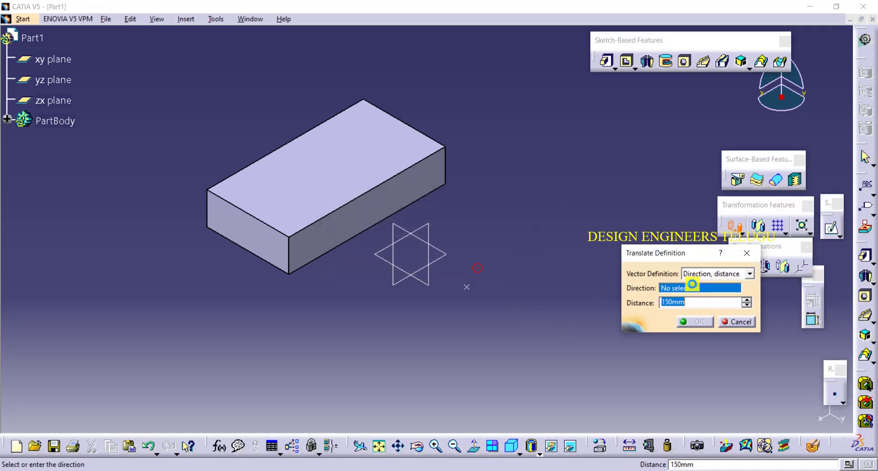
click(700, 273)
click(714, 291)
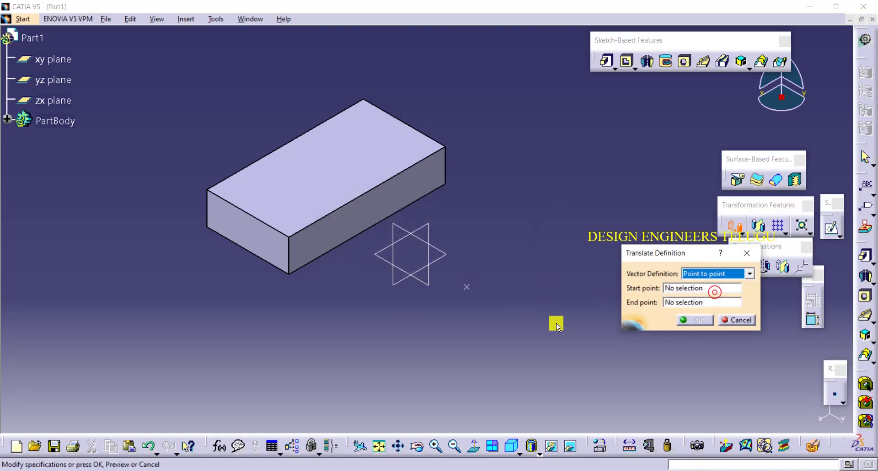
click(206, 225)
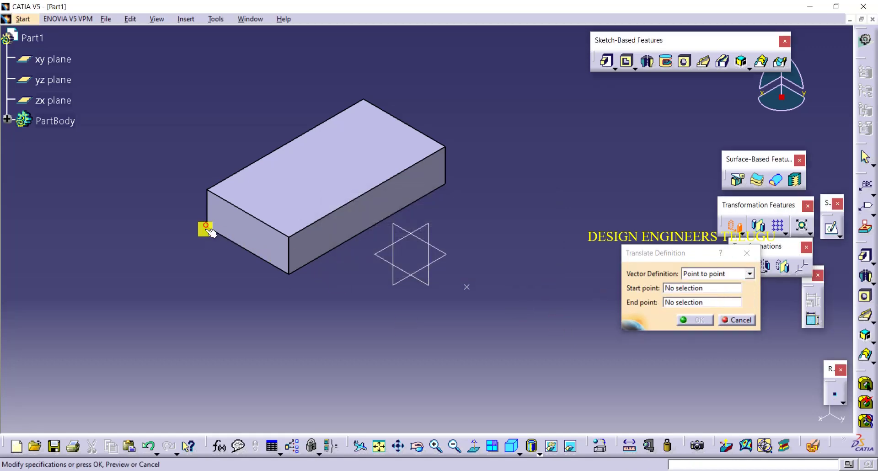
click(701, 288)
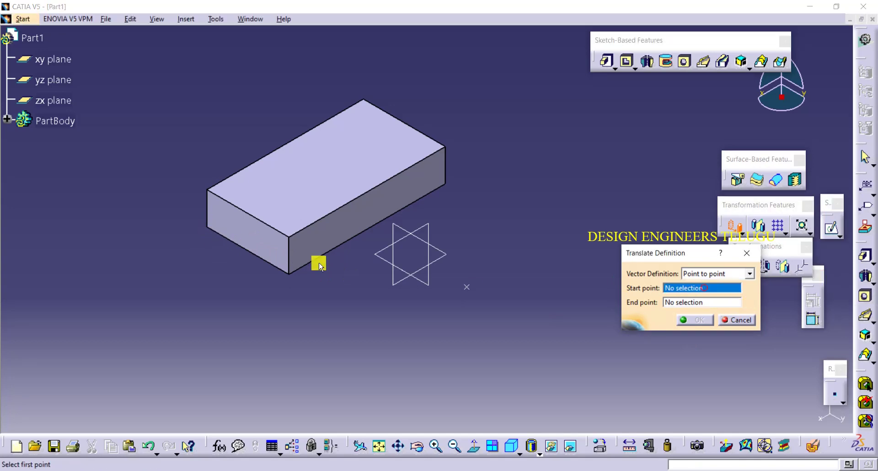
click(208, 227)
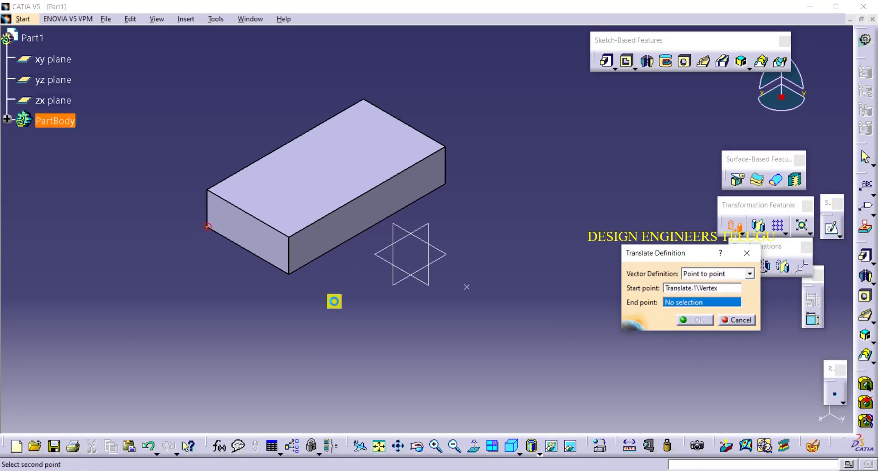
click(466, 286)
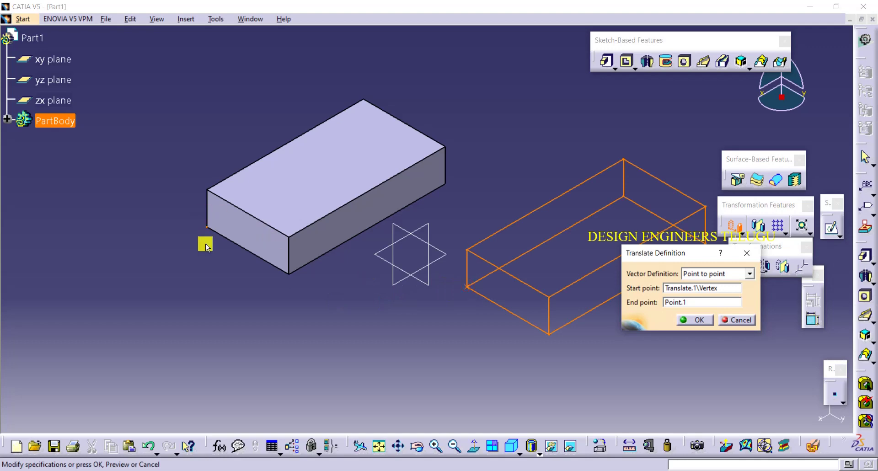
click(695, 320)
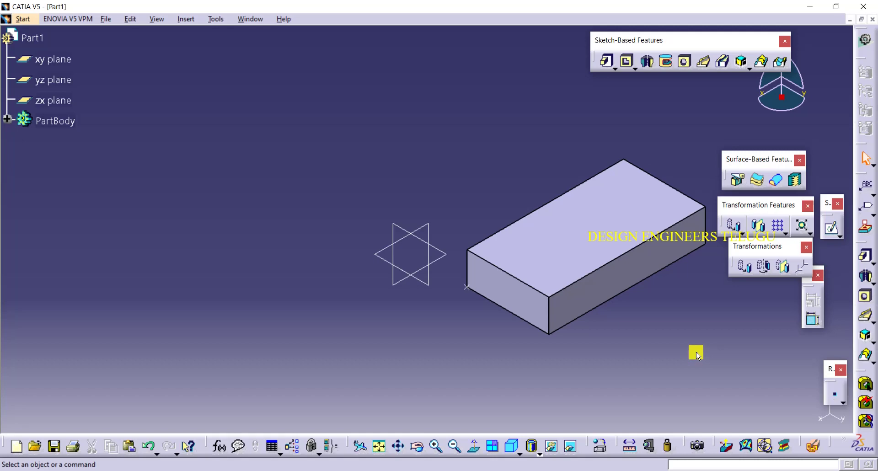
Step: Set up another Translate of the block that keeps the transformation specifications, with Coordinates as the vector definition
click(746, 267)
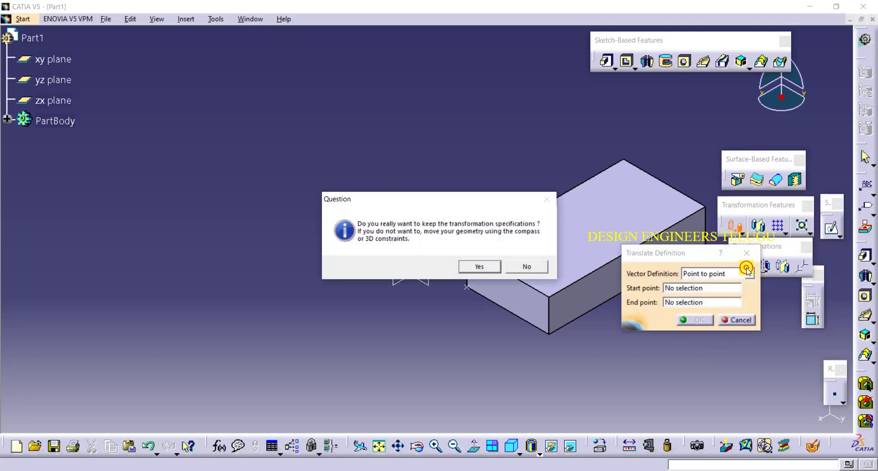
click(480, 266)
click(727, 274)
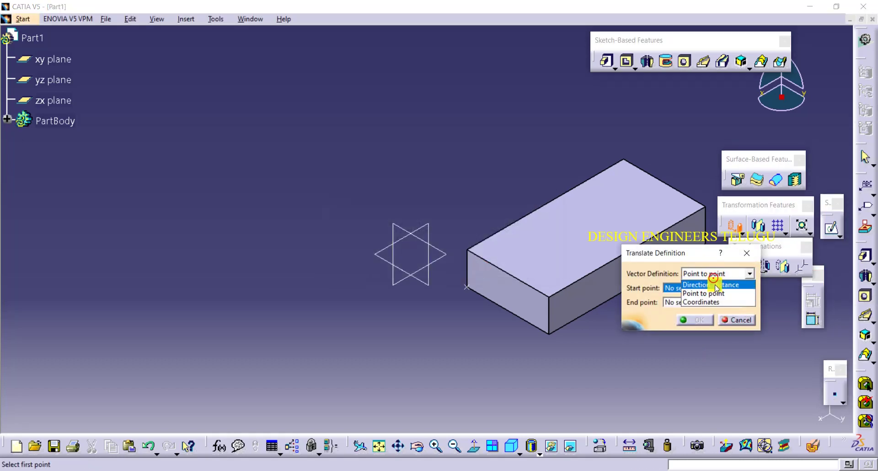
click(714, 302)
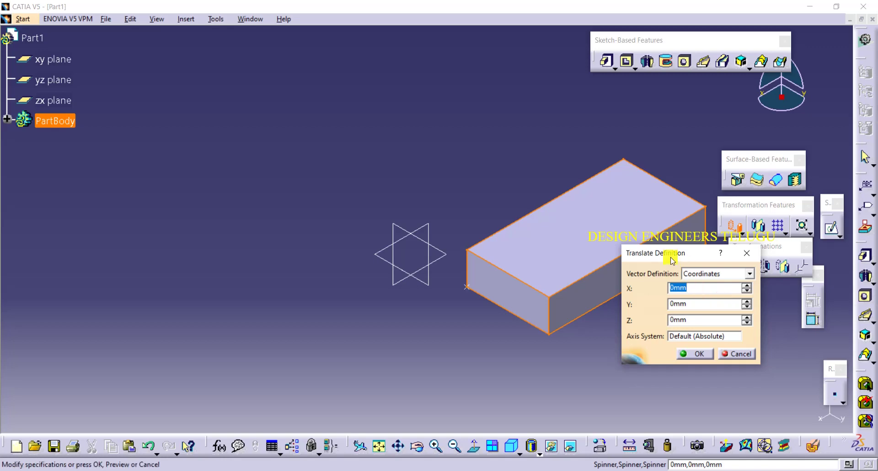
Step: Set the translation to X 100 mm, Y 150 mm and Z 0 mm, and apply it to the block
middle_drag(582, 278, 451, 241)
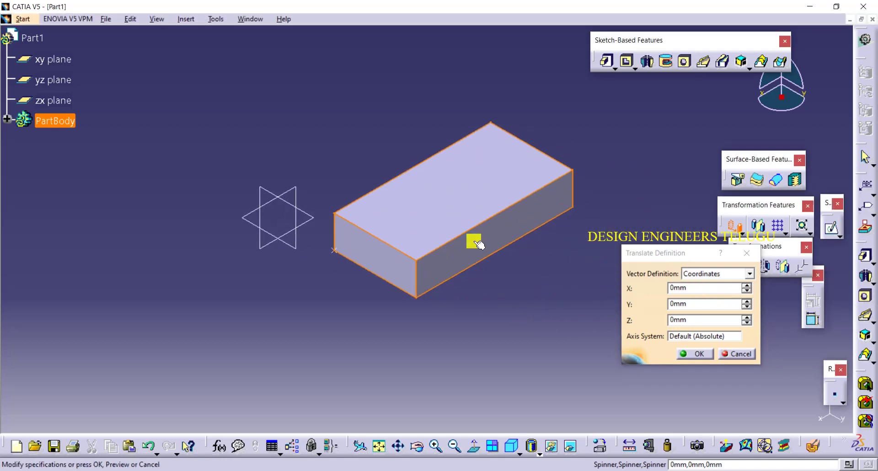
double_click(680, 288)
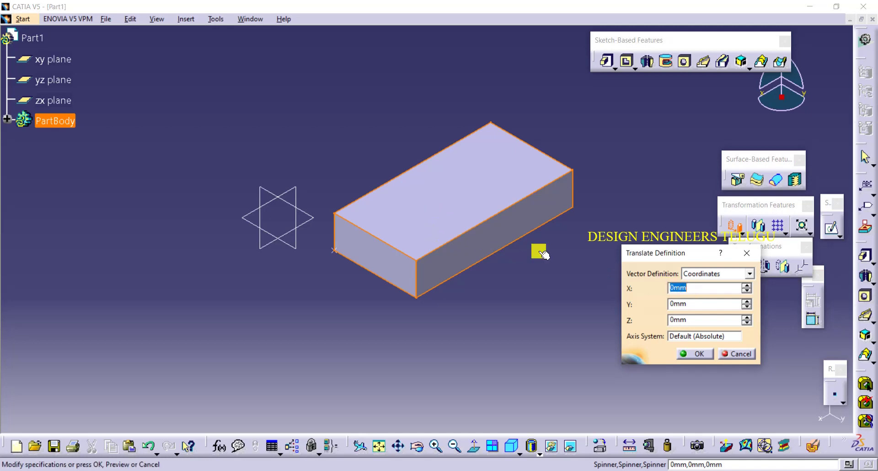
click(697, 304)
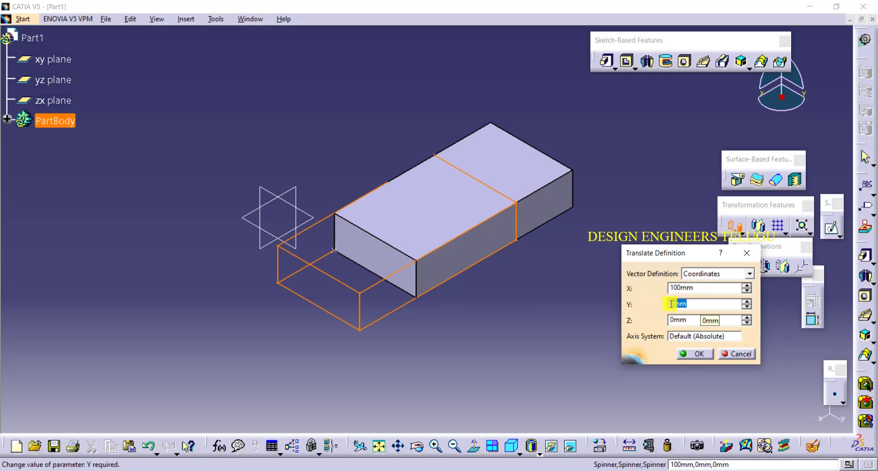
key(Return)
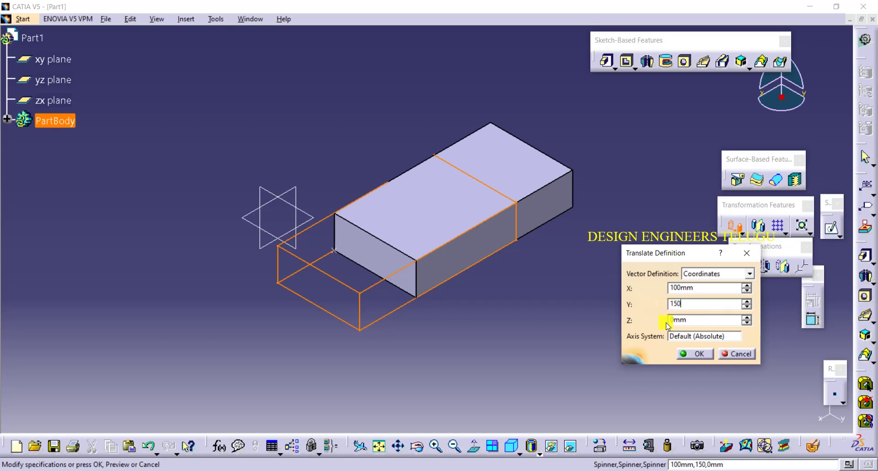
click(697, 321)
key(Return)
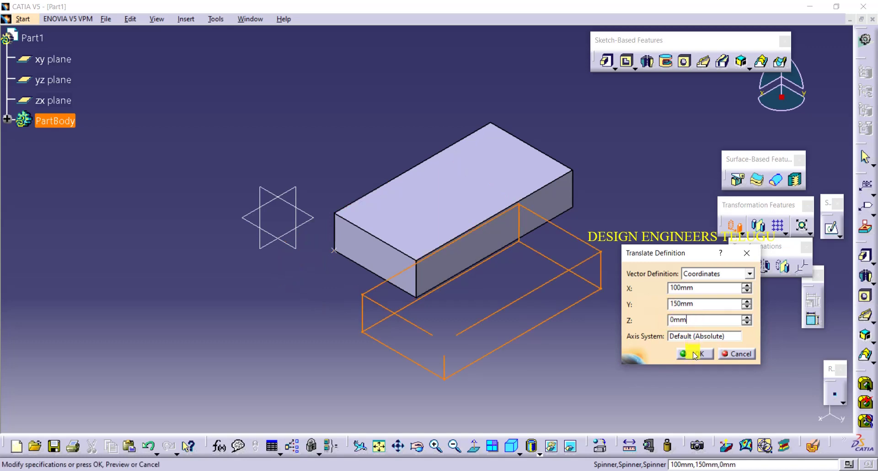
click(695, 354)
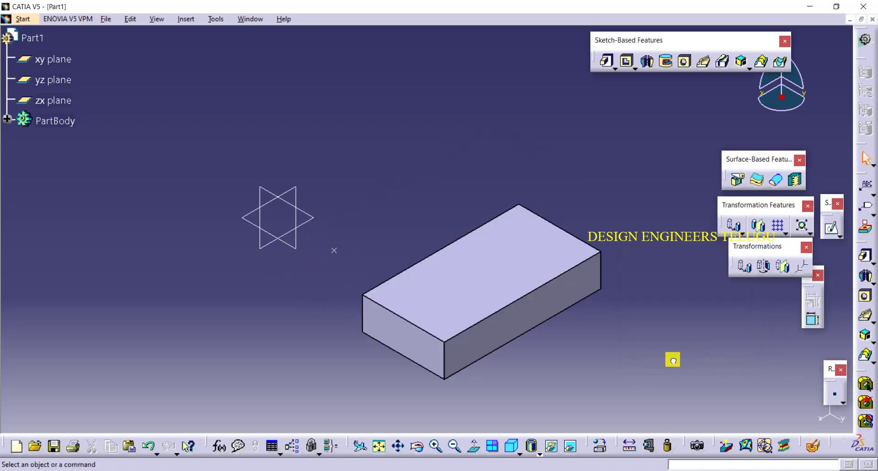
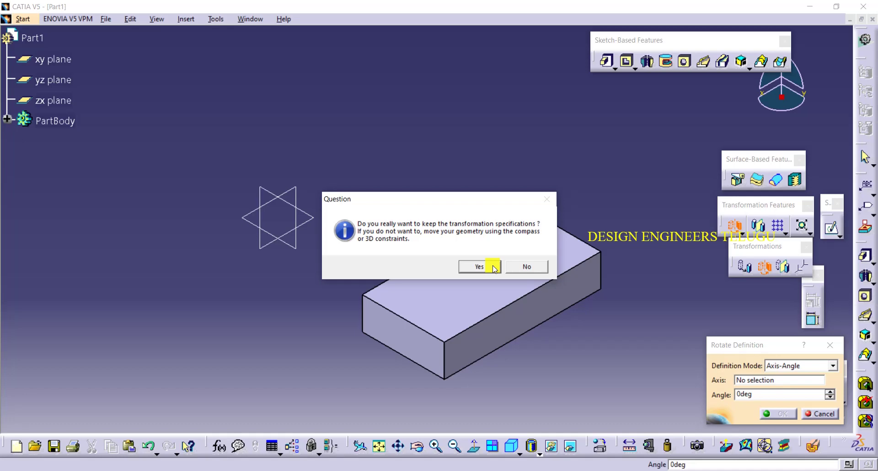
Step: Rotate the block 64 degrees in Axis-Angle mode about its rear long top edge, keeping the transformation specifications
click(494, 269)
drag(749, 348, 713, 217)
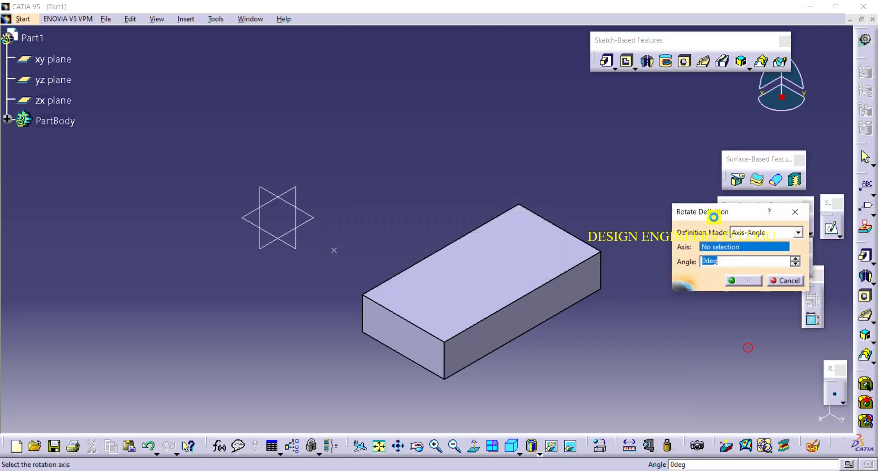
click(798, 232)
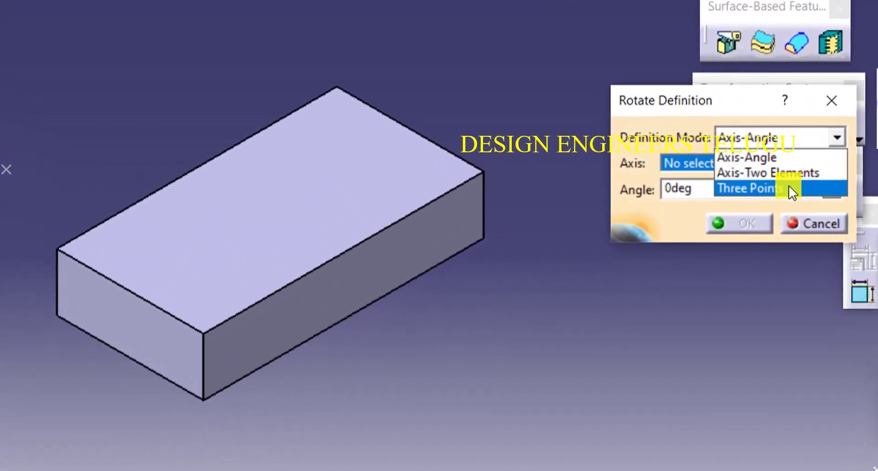
click(778, 158)
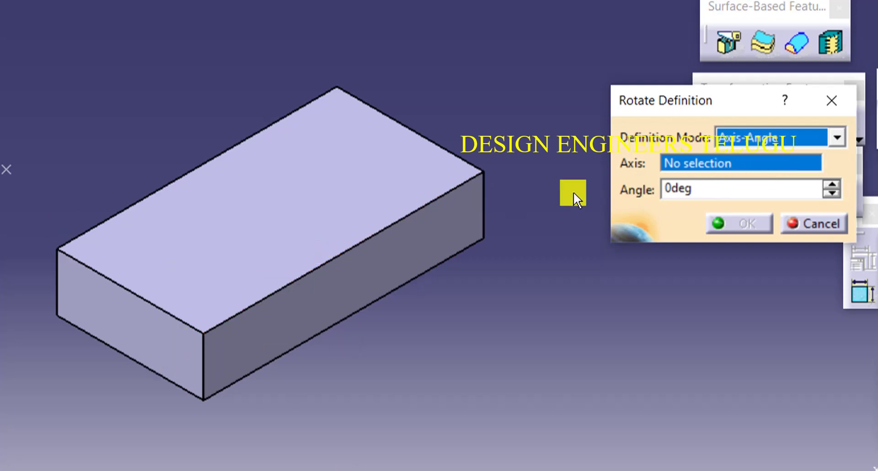
click(207, 160)
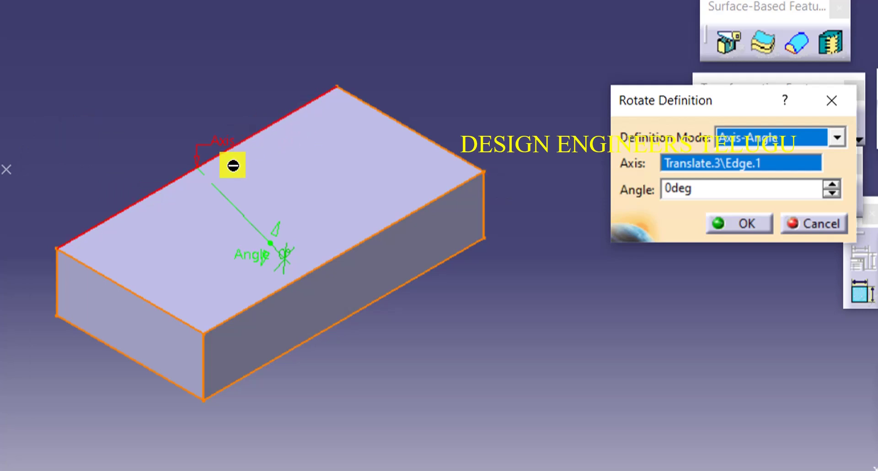
drag(836, 185, 829, 185)
click(829, 185)
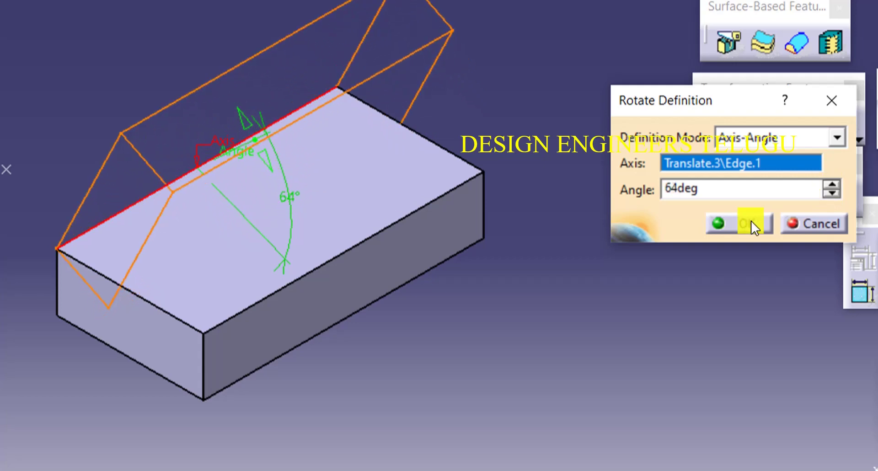
click(751, 221)
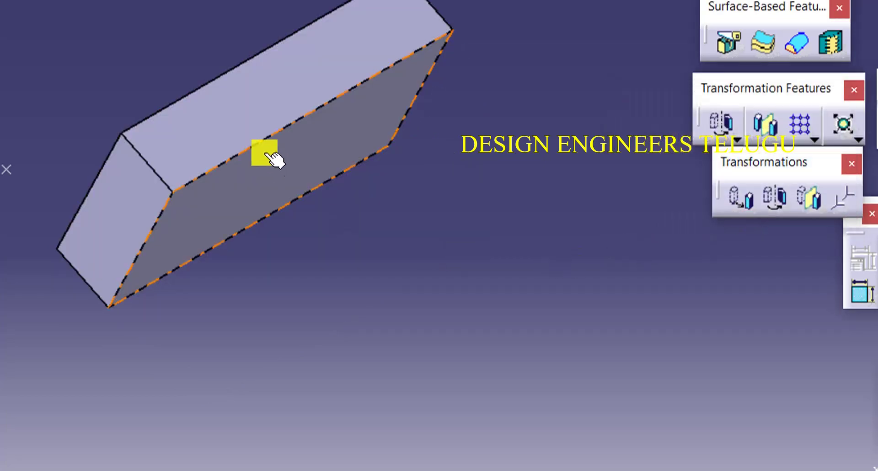
Step: Reopen the block's rotation and set its angle to 65 degrees
double_click(273, 169)
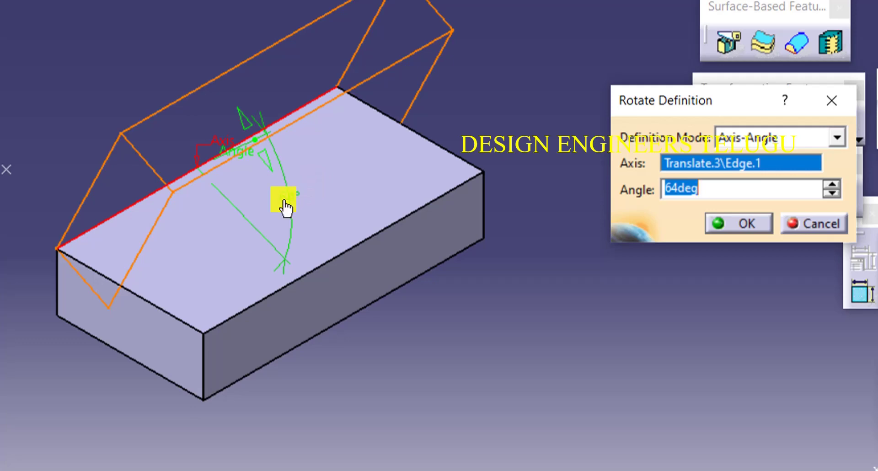
text(65)
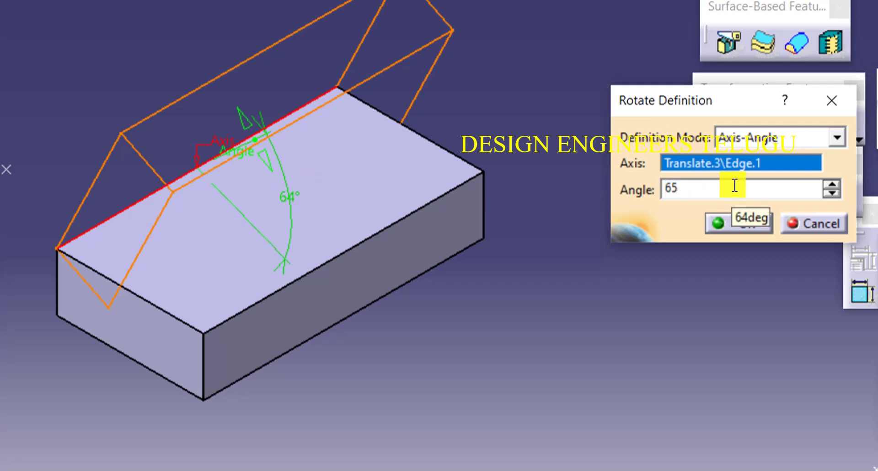
key(Return)
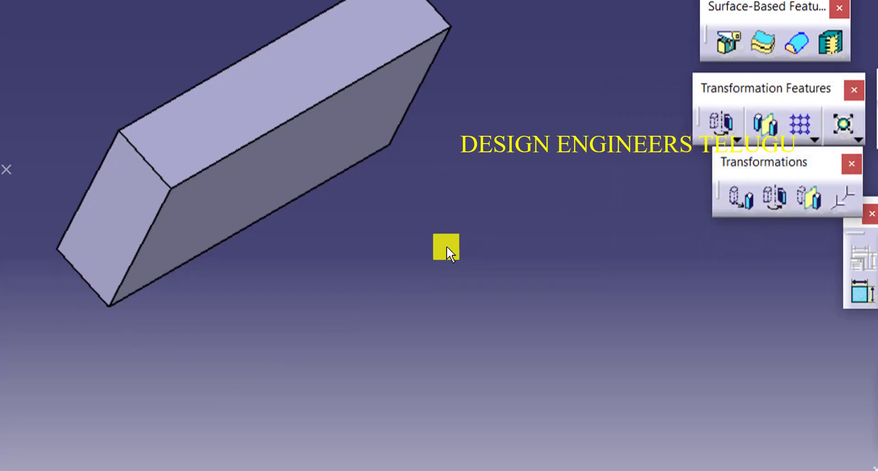
Step: Redefine the block's rotation in Axis-Two Elements mode, with the front long side face as first element and the near end face as second
double_click(319, 154)
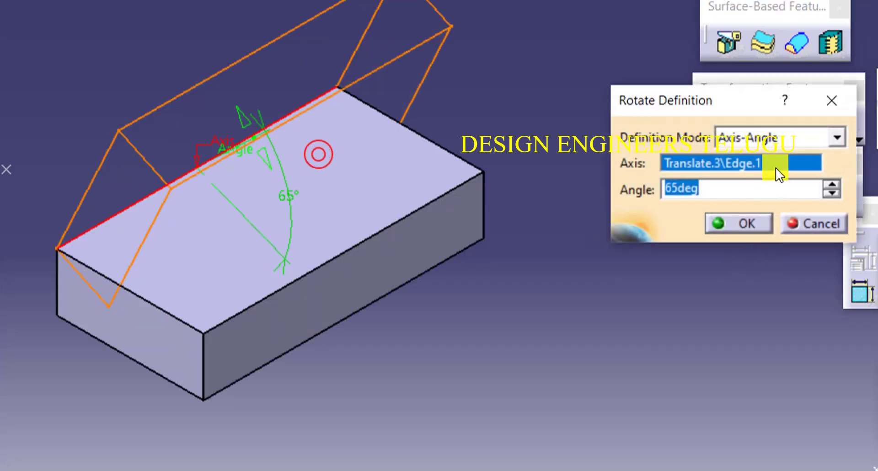
click(776, 133)
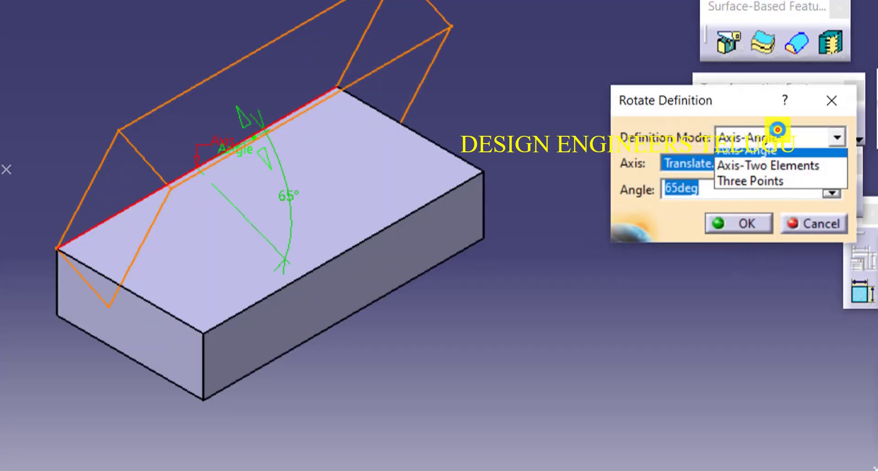
click(786, 172)
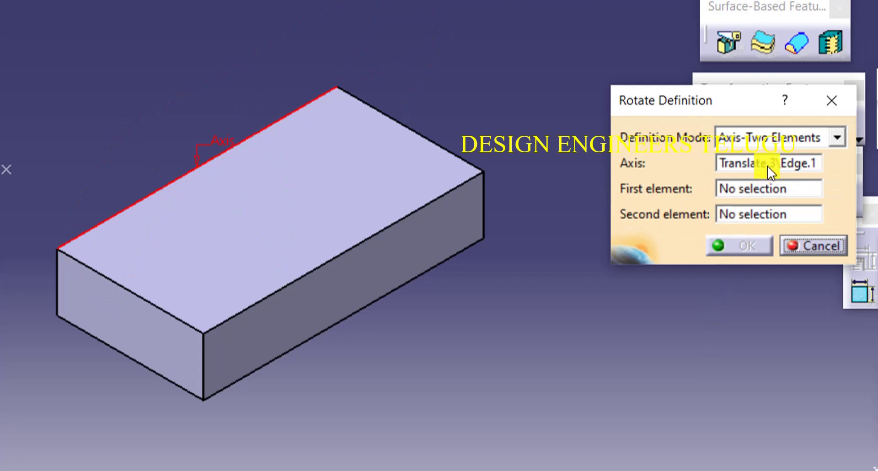
click(768, 166)
click(760, 186)
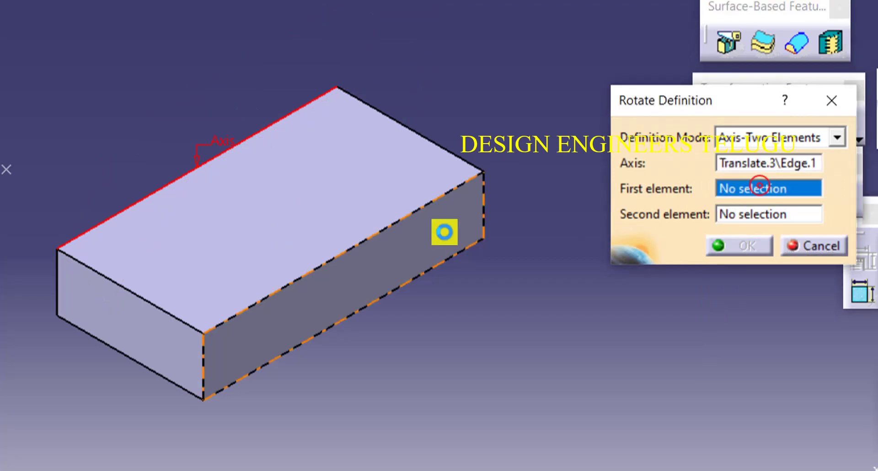
click(446, 227)
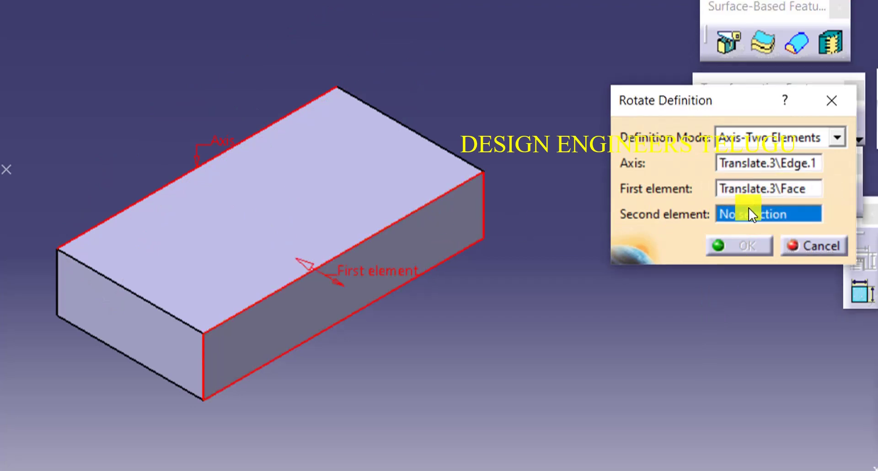
click(177, 331)
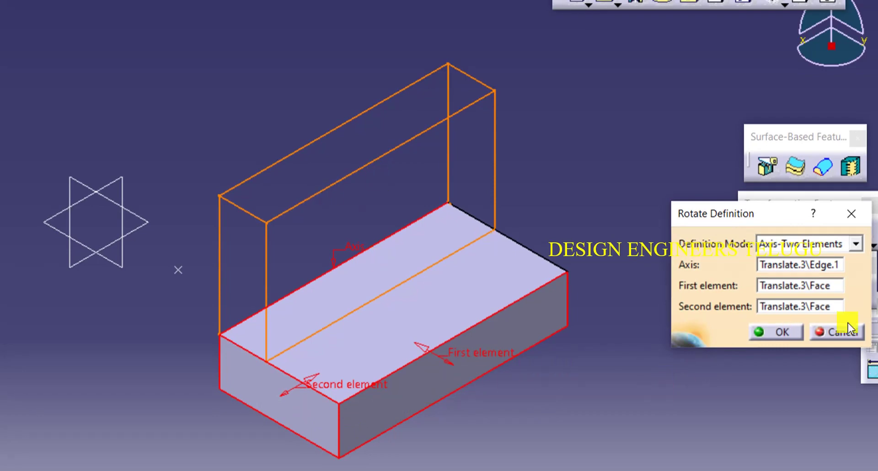
click(783, 330)
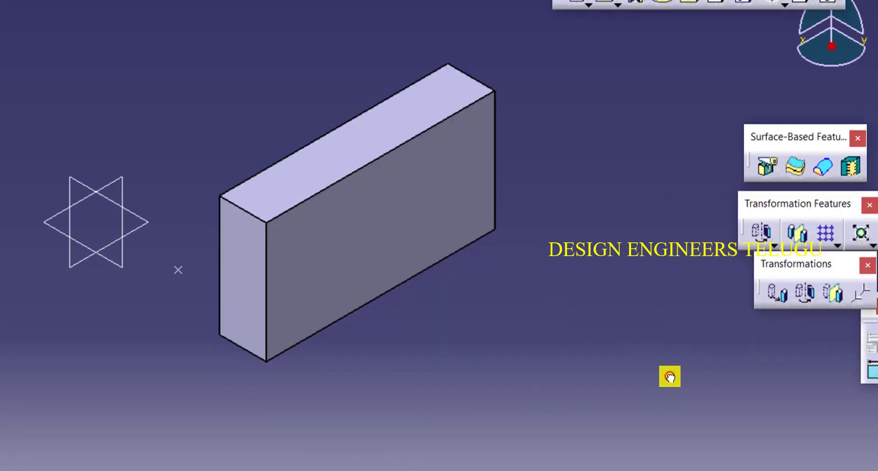
Step: Reopen the block's rotation and try the yz plane and the zx plane as first element, with the xy plane as second element
double_click(346, 200)
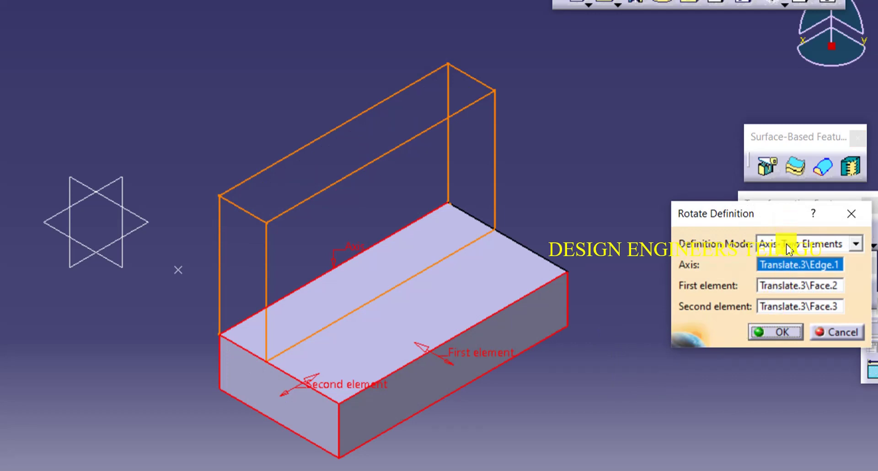
click(802, 284)
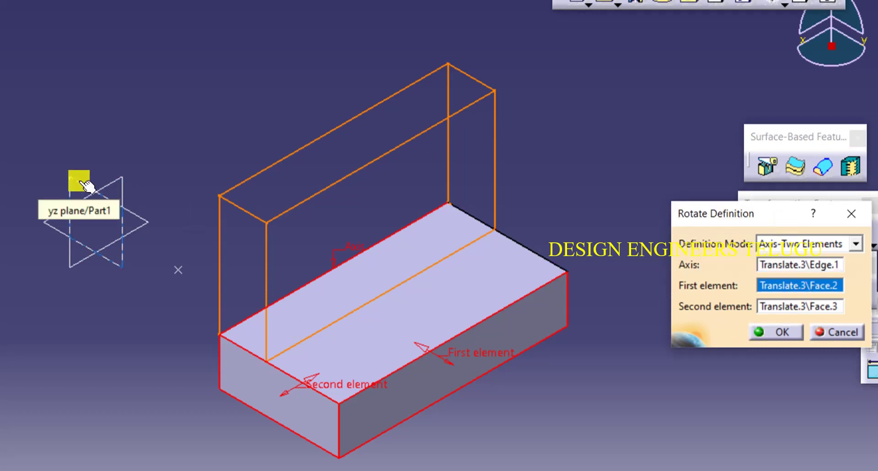
click(82, 182)
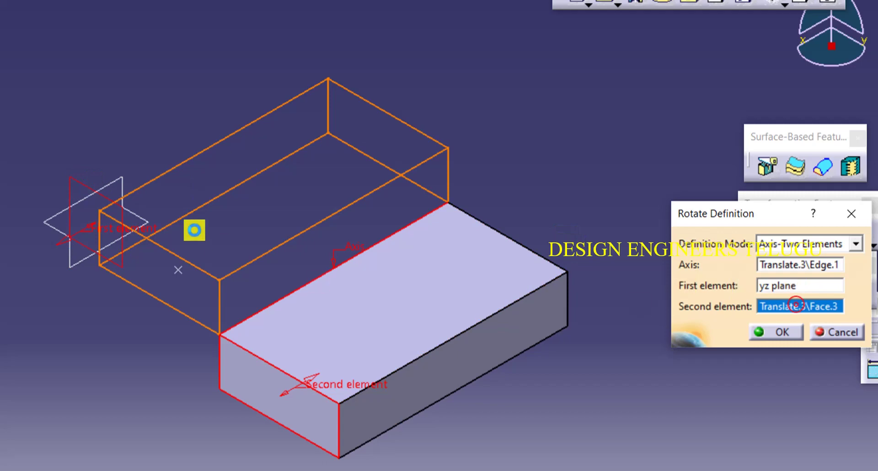
click(146, 218)
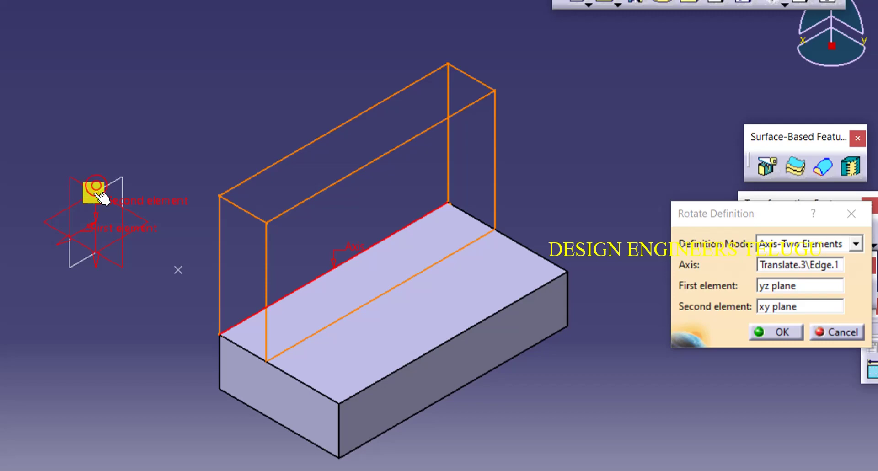
click(64, 242)
click(860, 210)
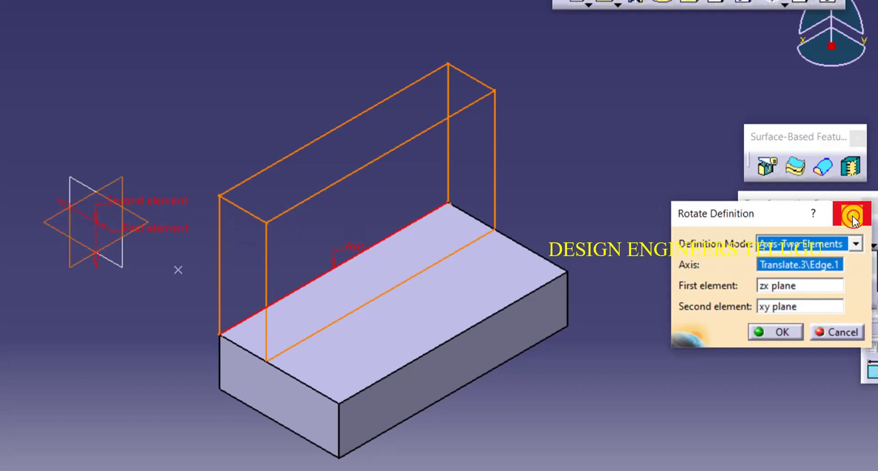
Step: Try the rotation in Three Points mode with the separate point and both corners of the top face's far short edge, and cancel it
click(815, 242)
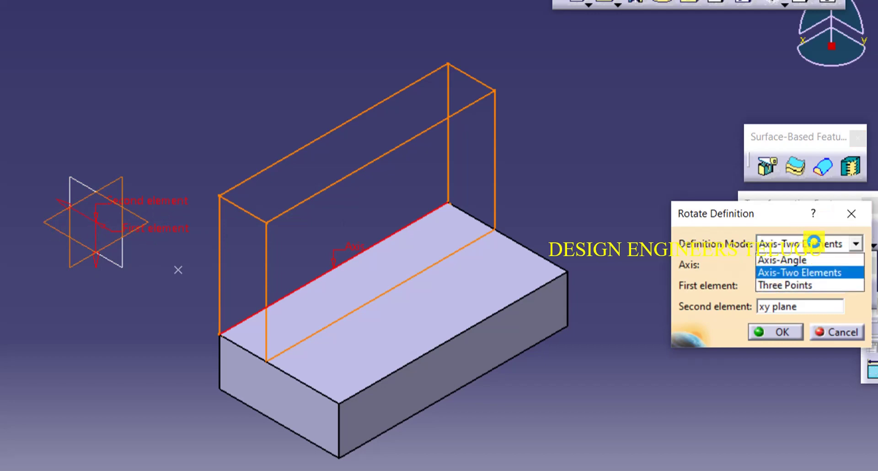
click(812, 284)
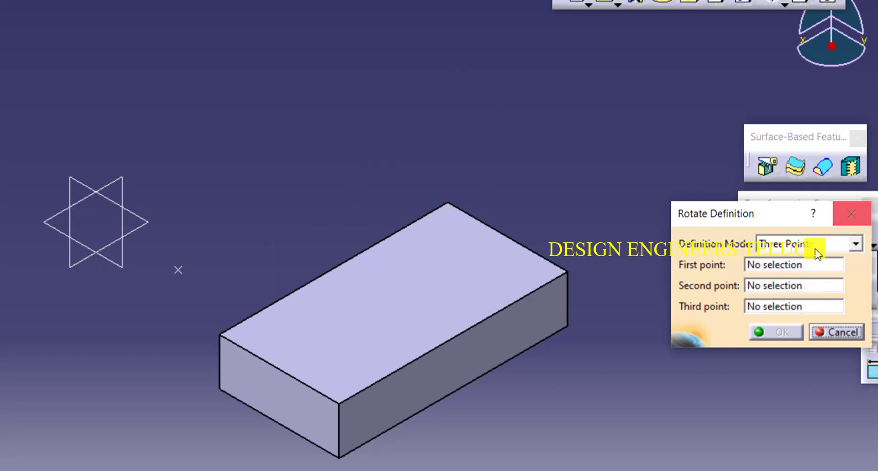
click(795, 266)
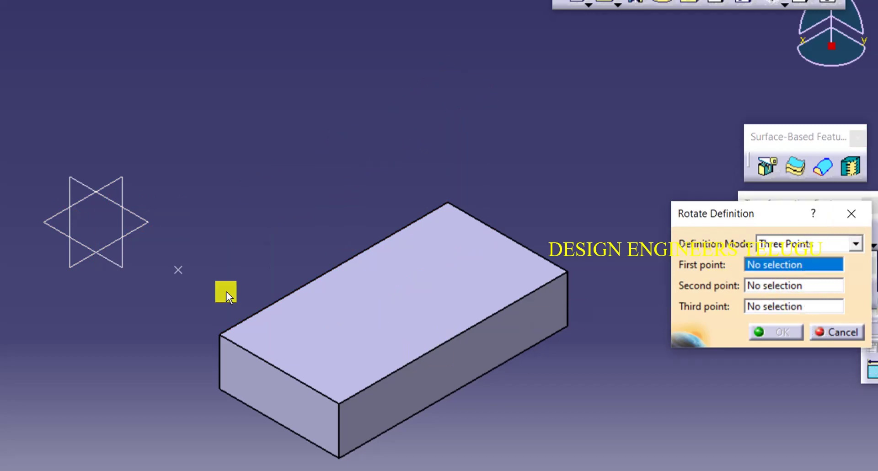
click(178, 269)
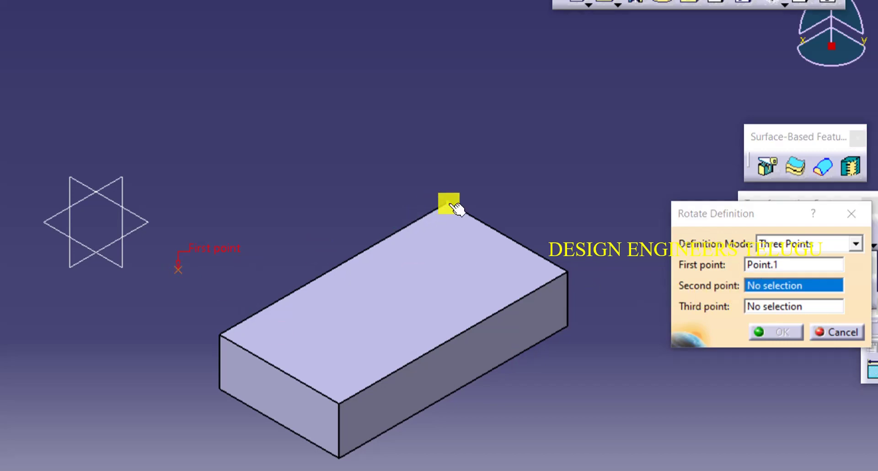
click(447, 204)
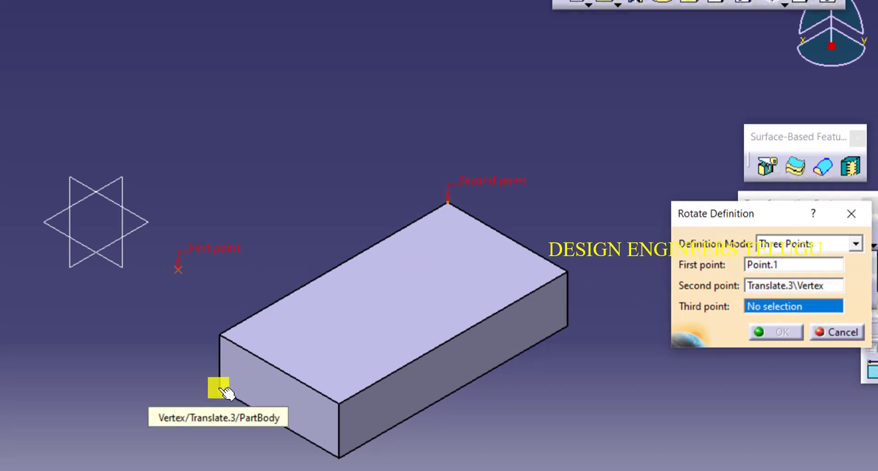
click(566, 269)
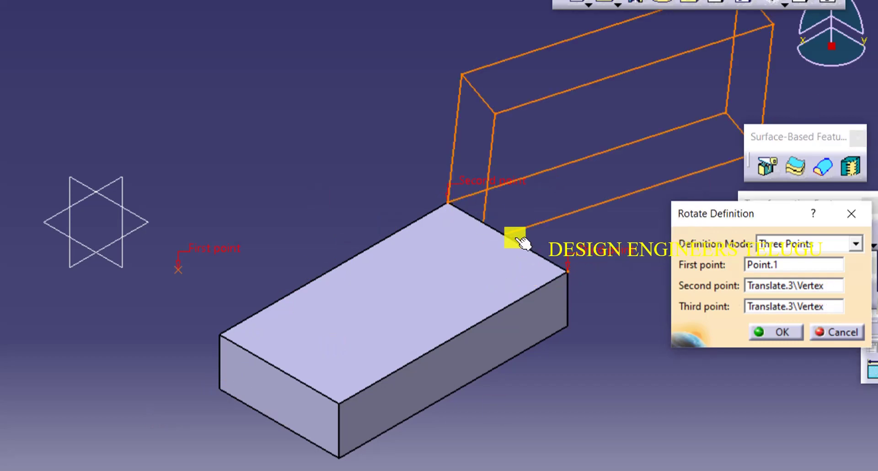
middle_drag(522, 243, 584, 315)
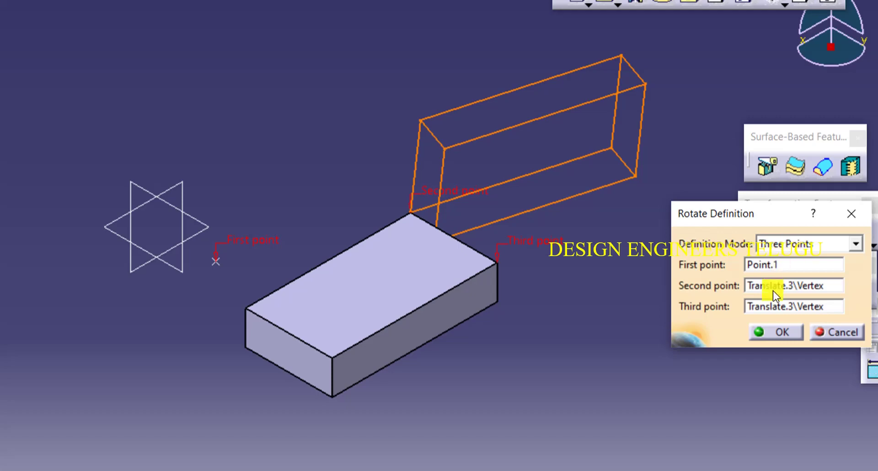
click(851, 214)
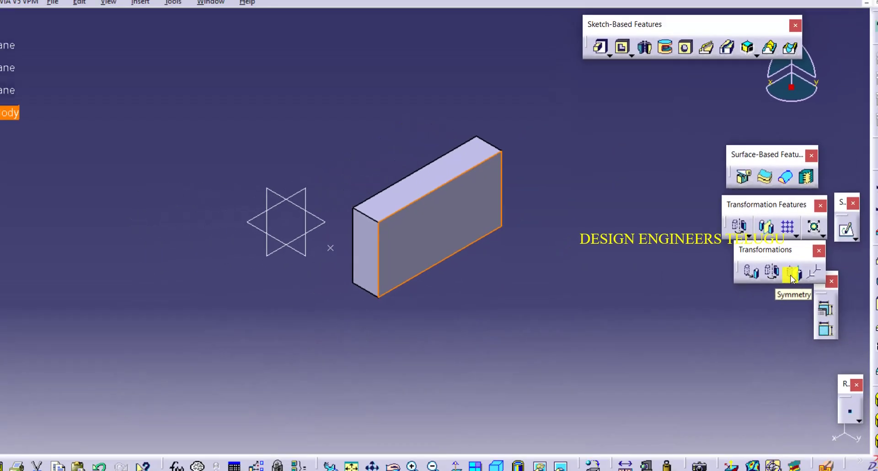
click(403, 406)
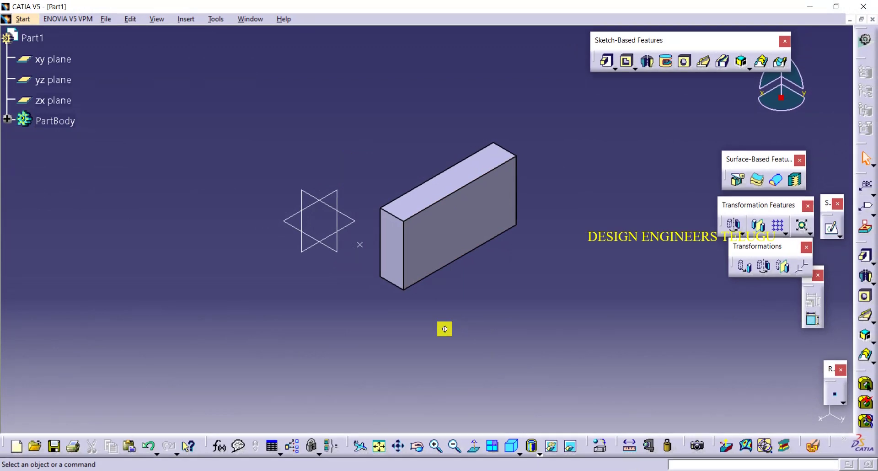
Step: Try a Symmetry of the block about the zx plane, and undo it
mouse_move(445, 329)
middle_down()
mouse_move(453, 318)
mouse_move(531, 298)
mouse_move(601, 312)
mouse_move(583, 298)
middle_up()
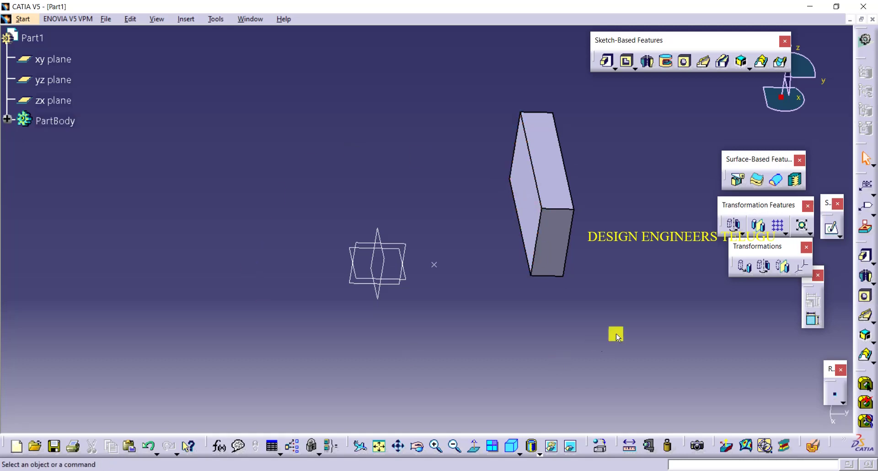
click(785, 269)
click(501, 271)
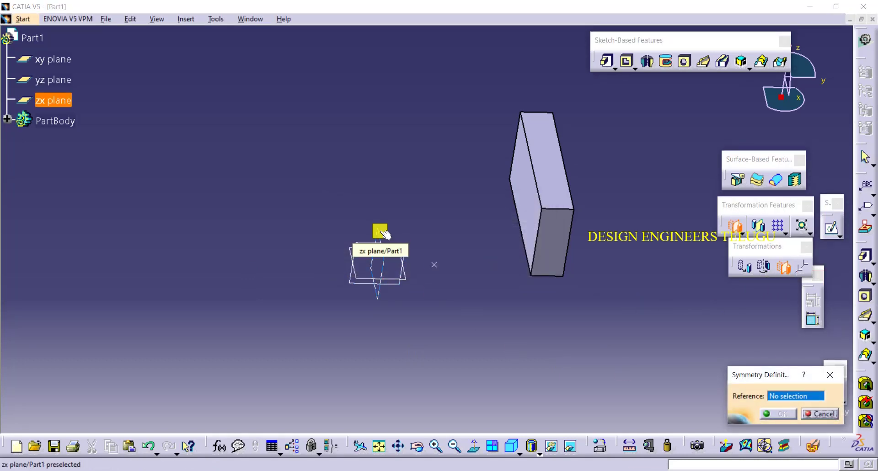
click(383, 233)
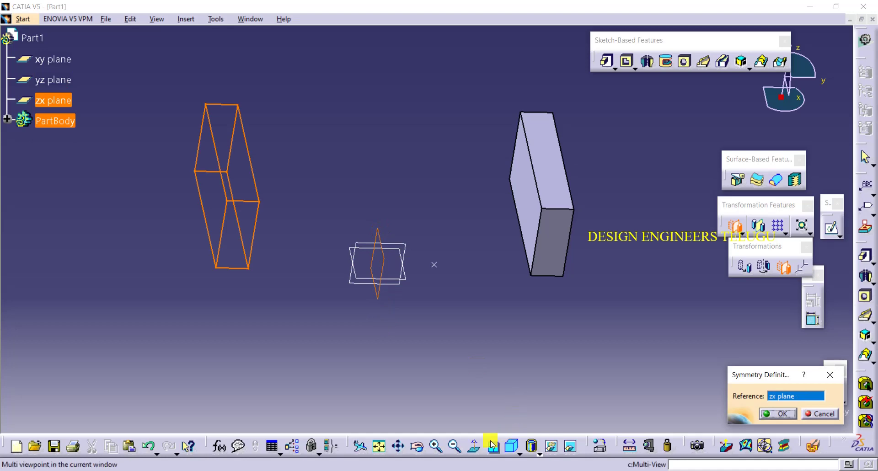
key(Return)
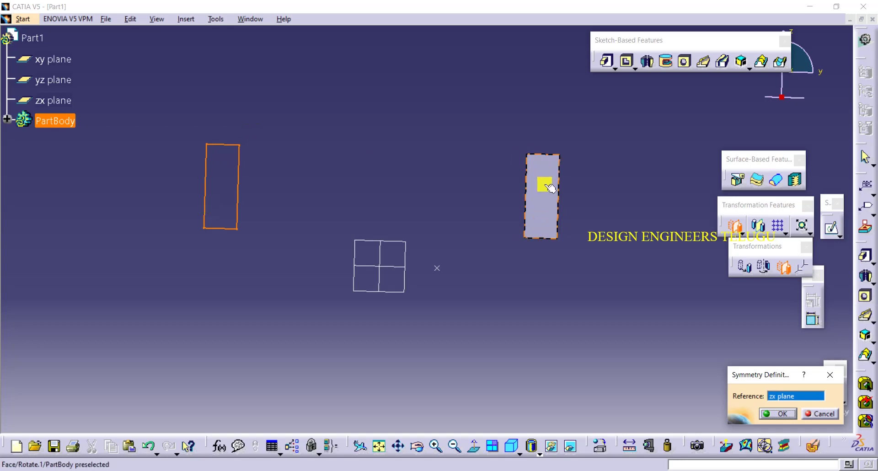
drag(779, 396, 714, 315)
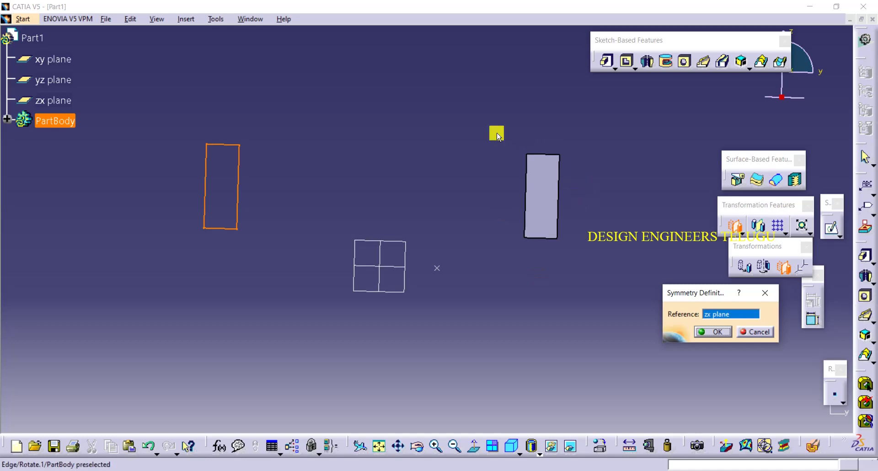
click(712, 331)
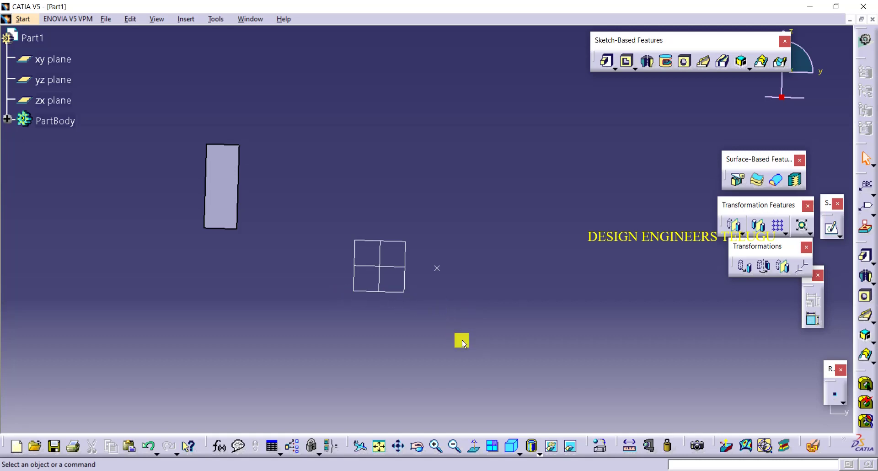
key(ctrl+y)
Step: Try a Mirror of the block about the zx plane, inspect both blocks in isometric view, and undo it
middle_drag(464, 313, 543, 319)
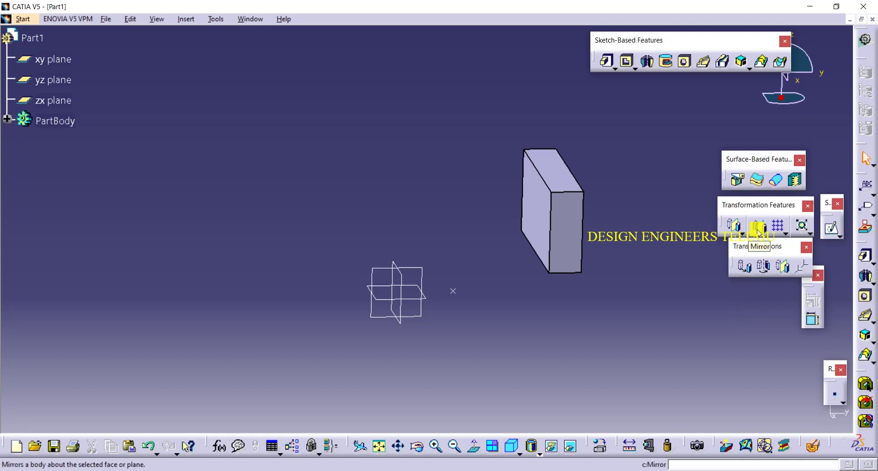
click(758, 226)
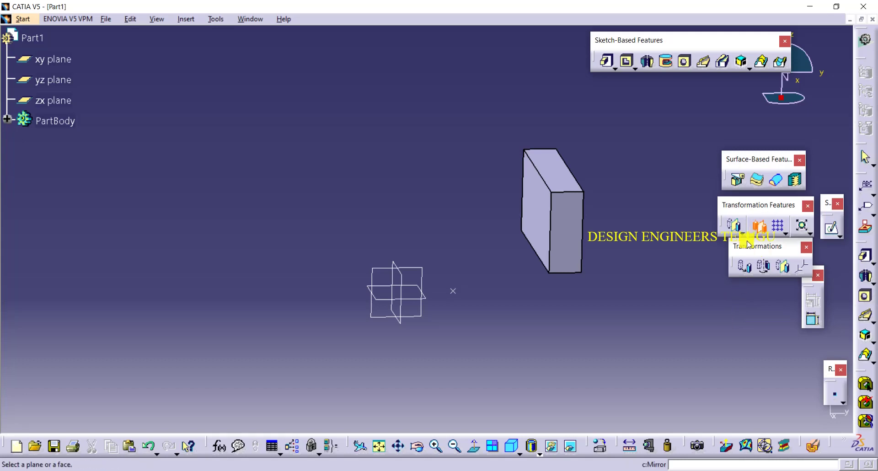
click(403, 277)
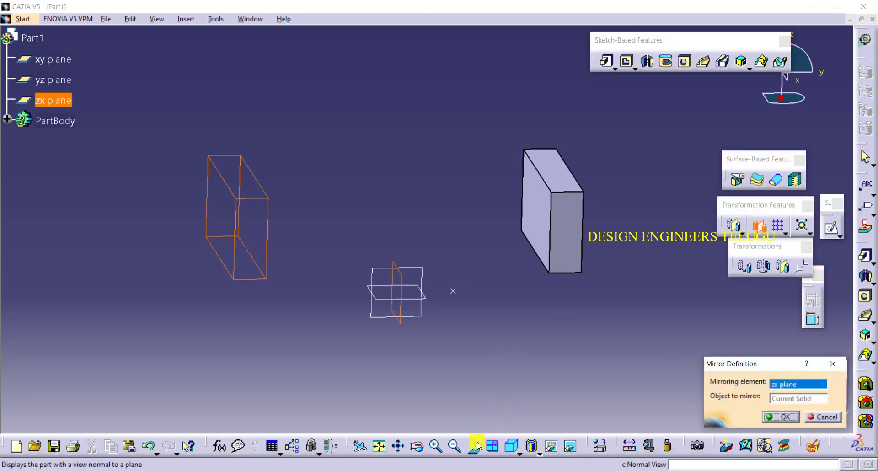
click(476, 445)
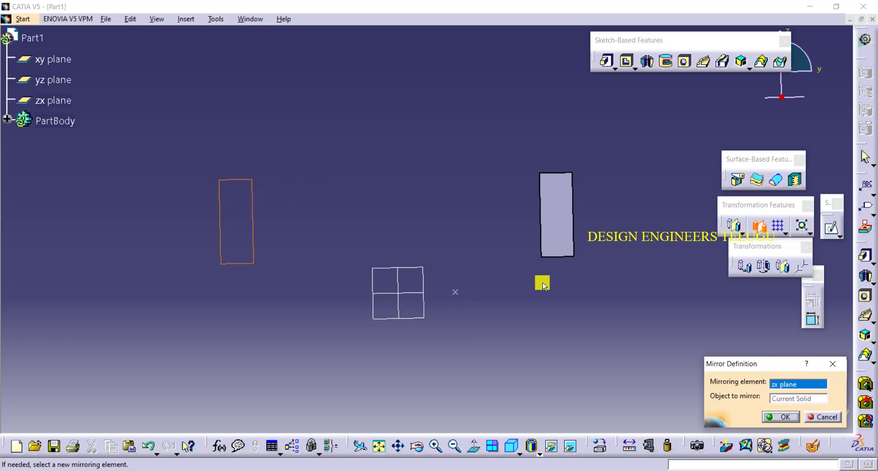
click(788, 416)
middle_drag(535, 308, 435, 333)
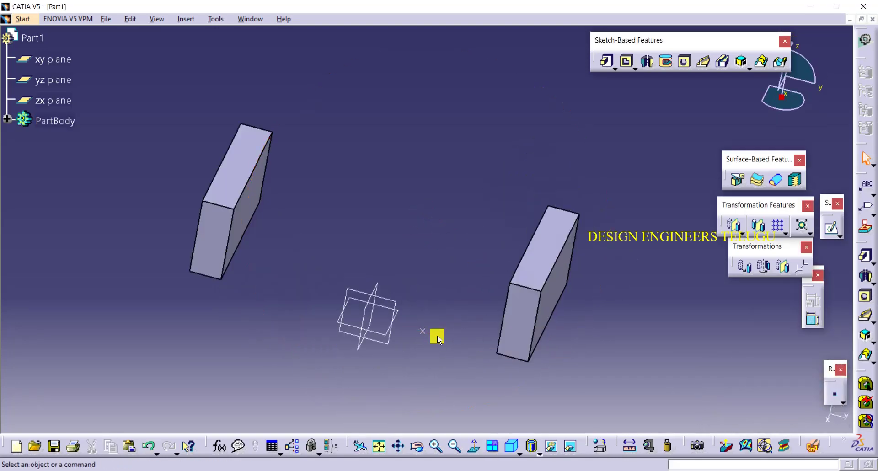
click(512, 446)
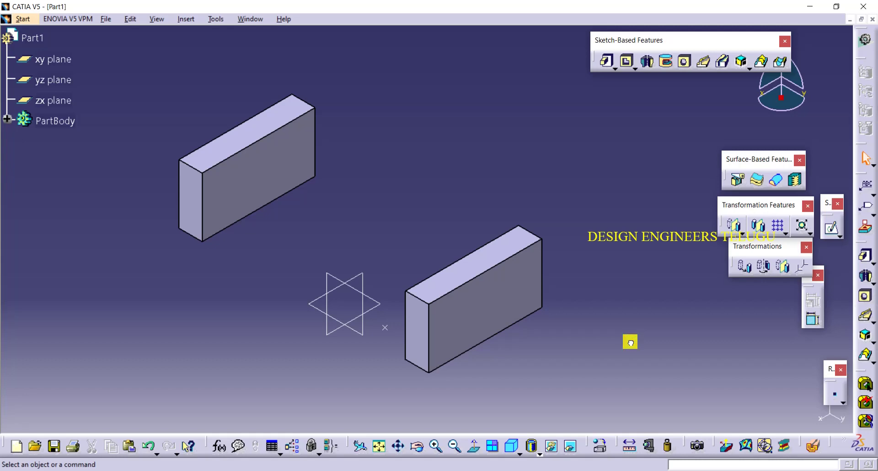
key(ctrl+z)
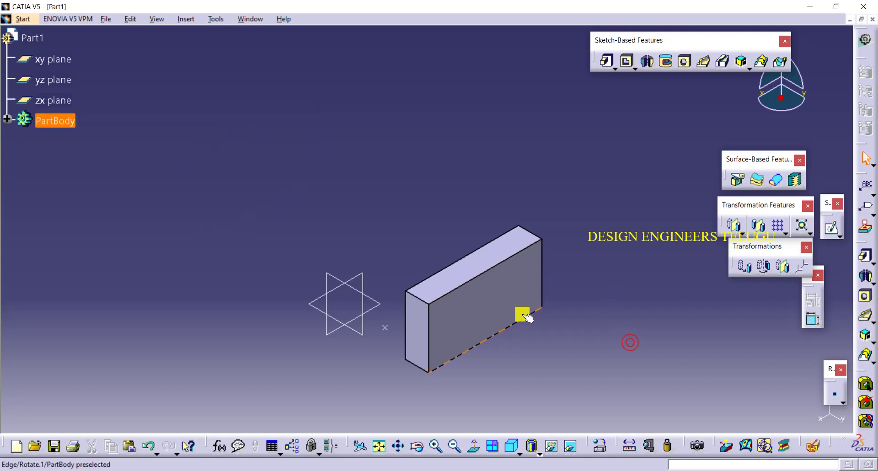
Step: Repeat the Mirror of the block about the zx plane and undo it
click(758, 225)
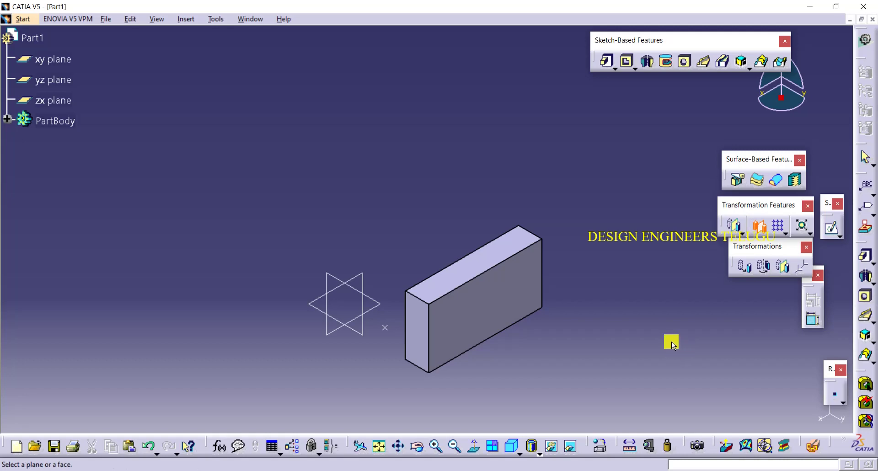
click(366, 278)
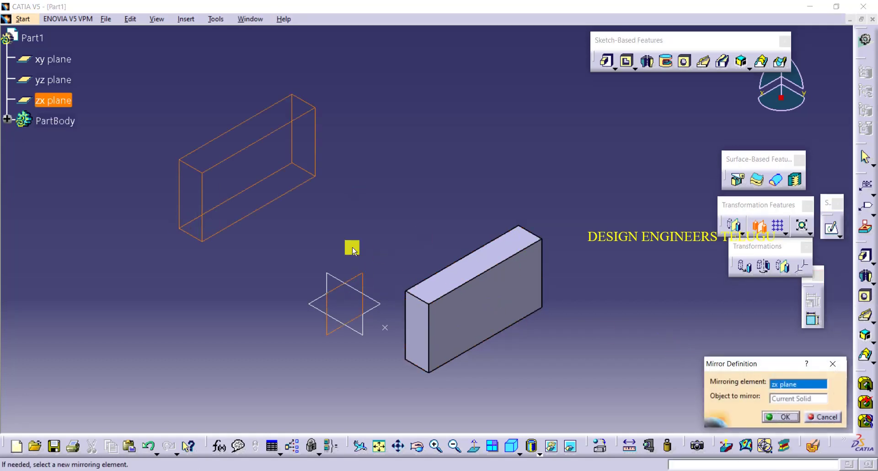
click(781, 417)
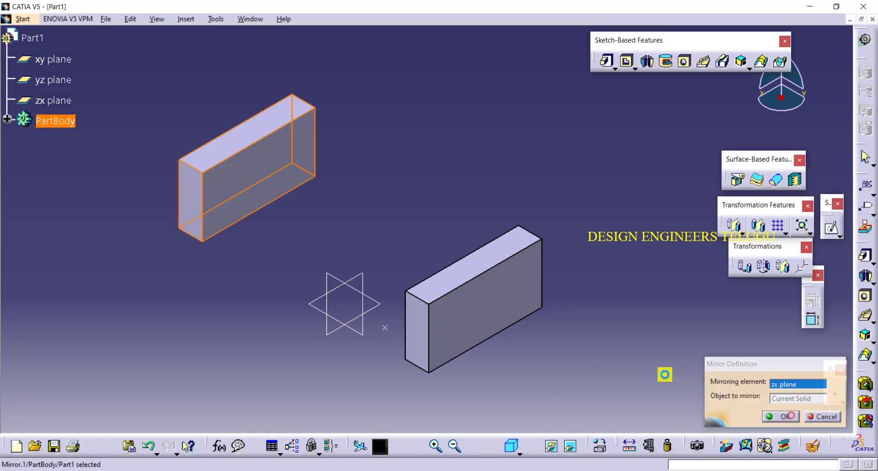
key(ctrl+z)
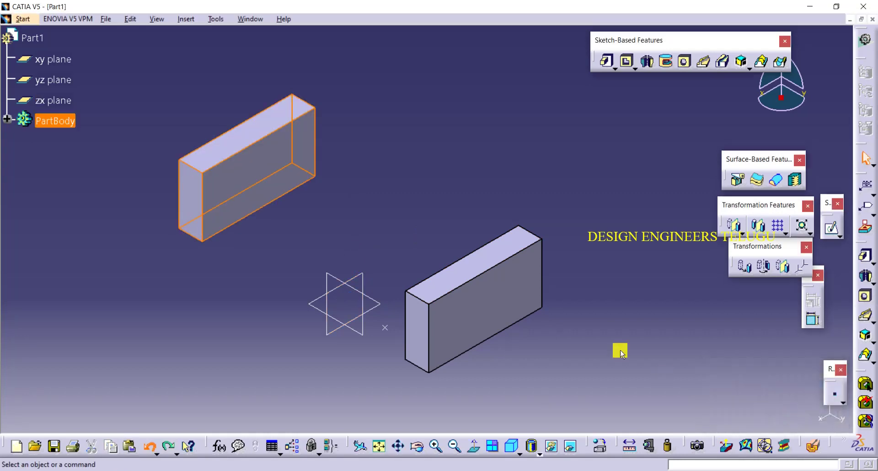
Step: Sketch a freehand circle on the xy plane, clear of the block's far short end, and exit the sketch
click(832, 227)
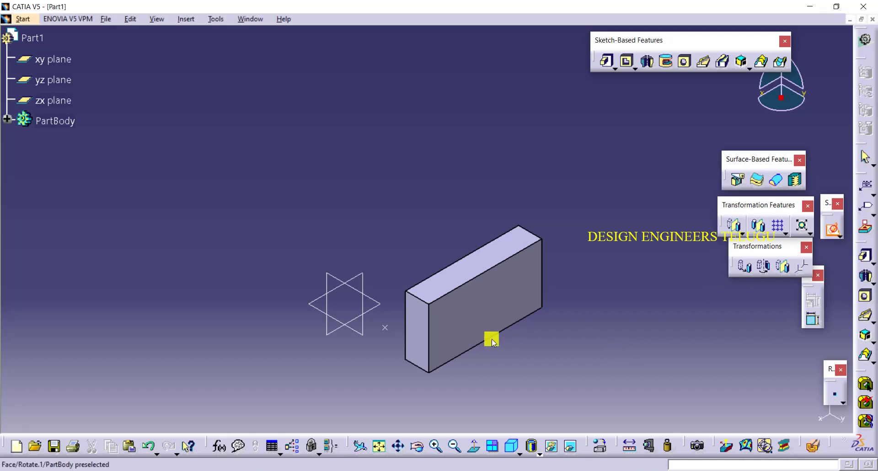
click(380, 304)
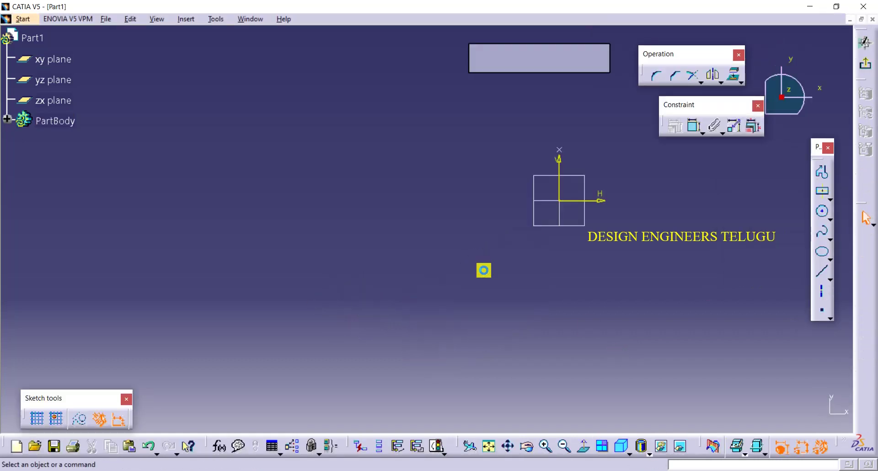
click(822, 211)
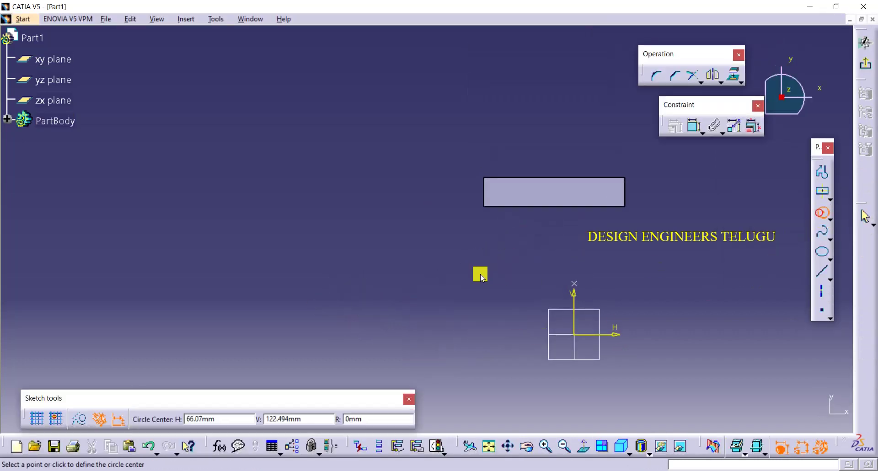
click(361, 234)
click(394, 263)
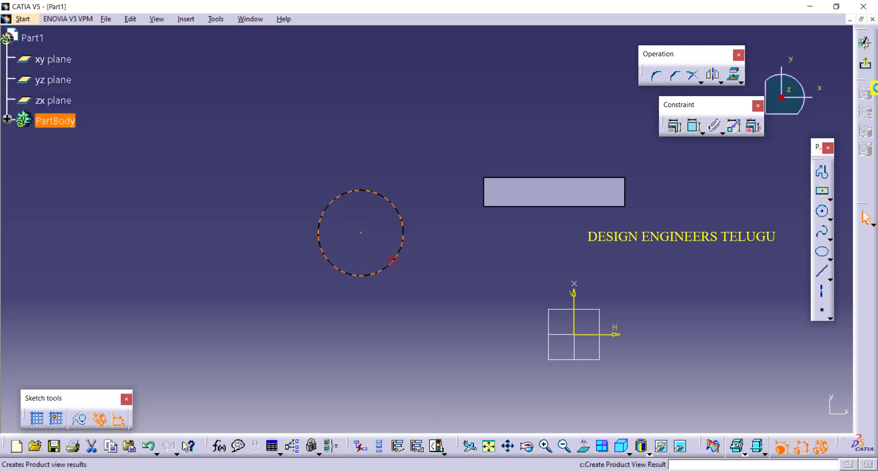
click(865, 64)
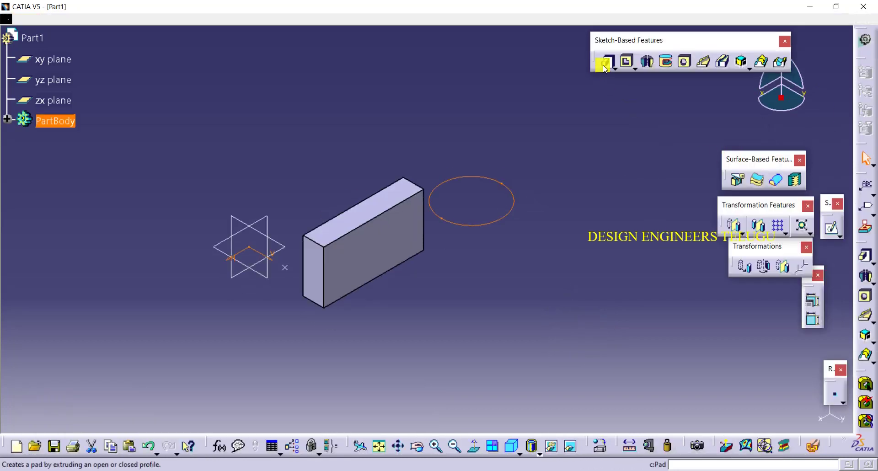
Step: Pad the circle sketch to a length of 78 mm
click(604, 62)
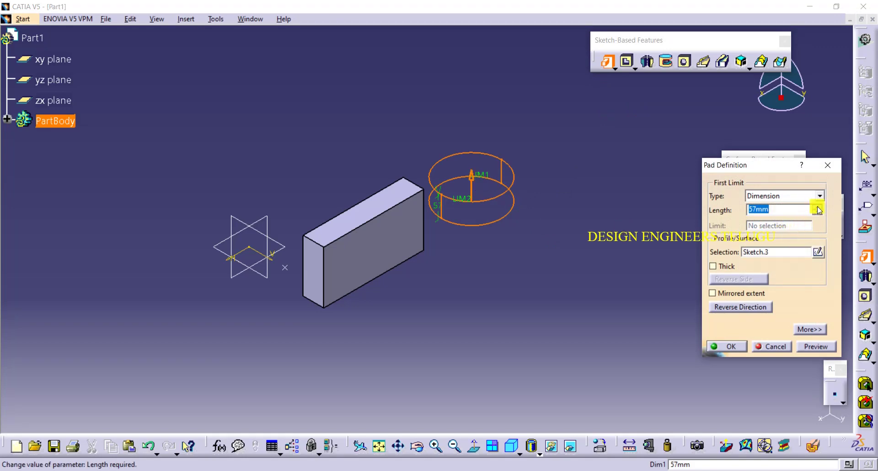
drag(818, 207, 818, 207)
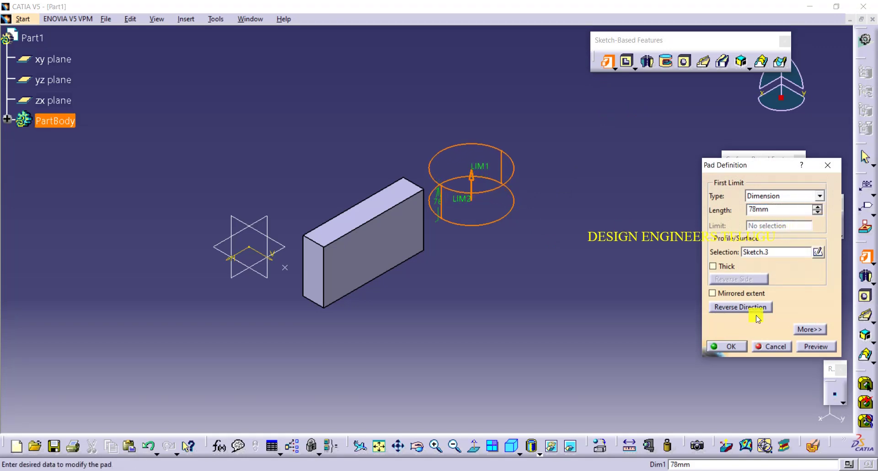
key(Return)
Step: Try a Mirror of the current solid, block and cylinder together, about the zx plane, and undo it
middle_drag(503, 301, 646, 322)
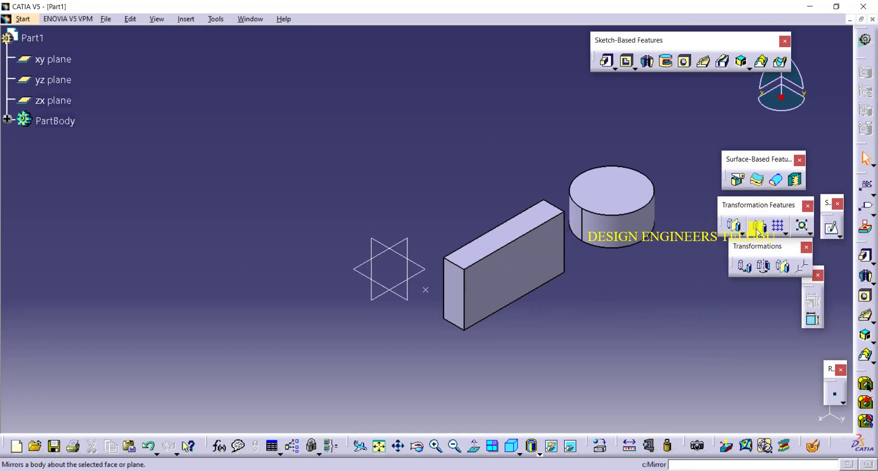
click(761, 225)
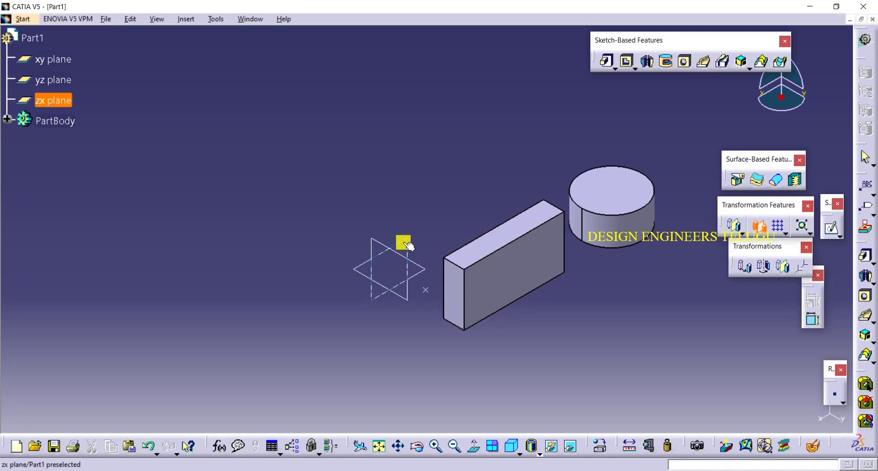
click(405, 244)
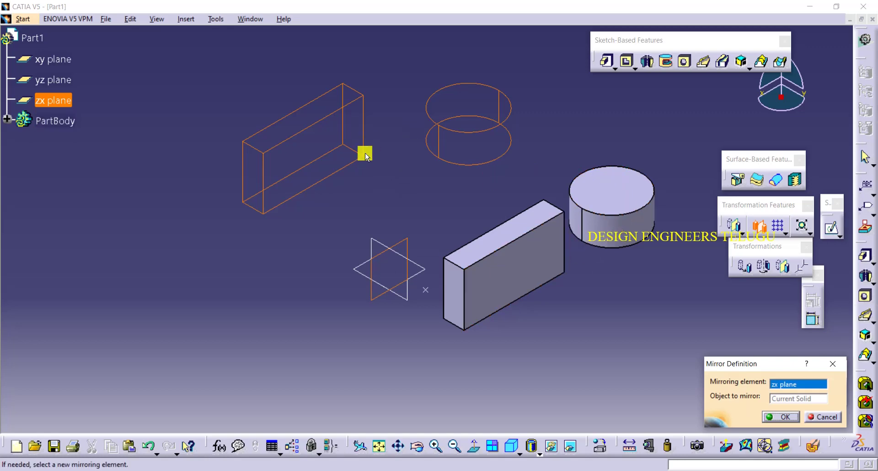
click(780, 415)
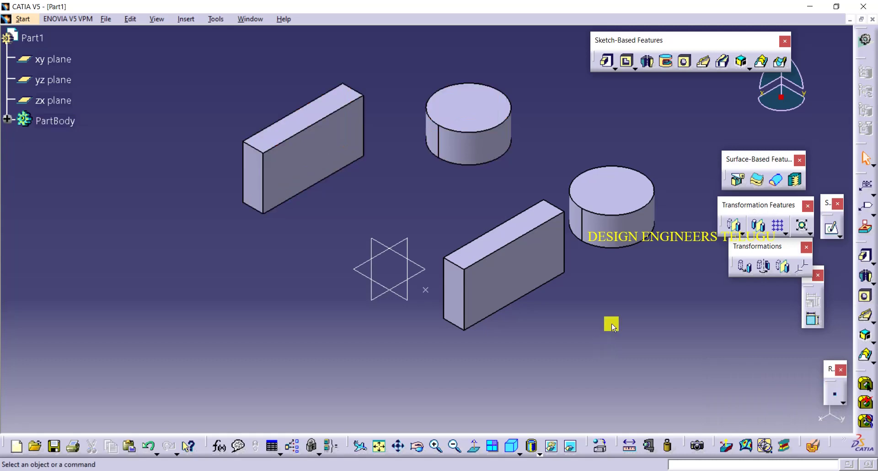
key(ctrl+z)
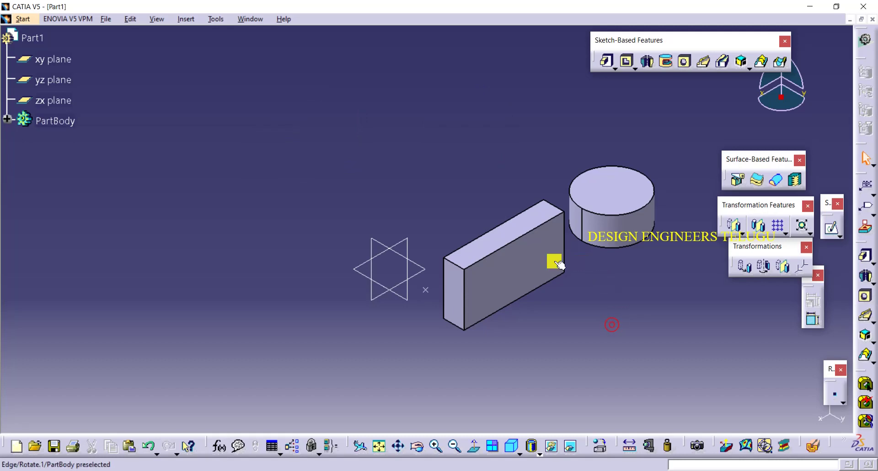
Step: Try a Mirror of only the cylinder pad about the zx plane by preselecting it, and undo it
drag(413, 191, 574, 351)
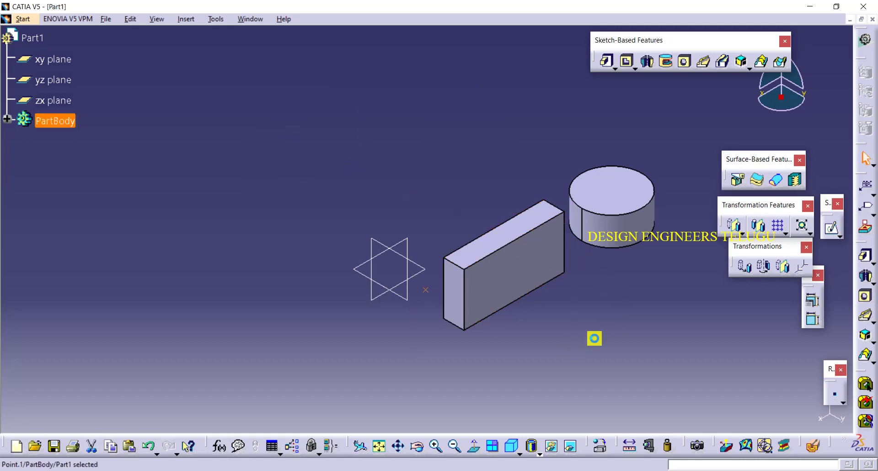
click(597, 327)
click(626, 230)
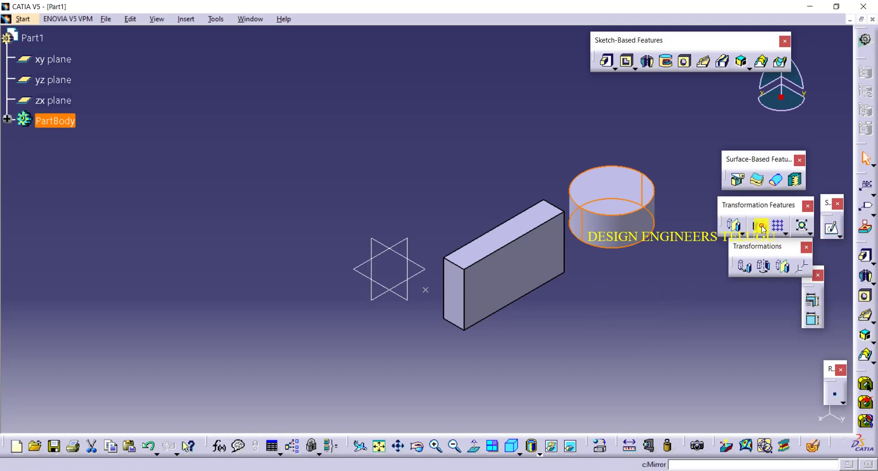
click(761, 226)
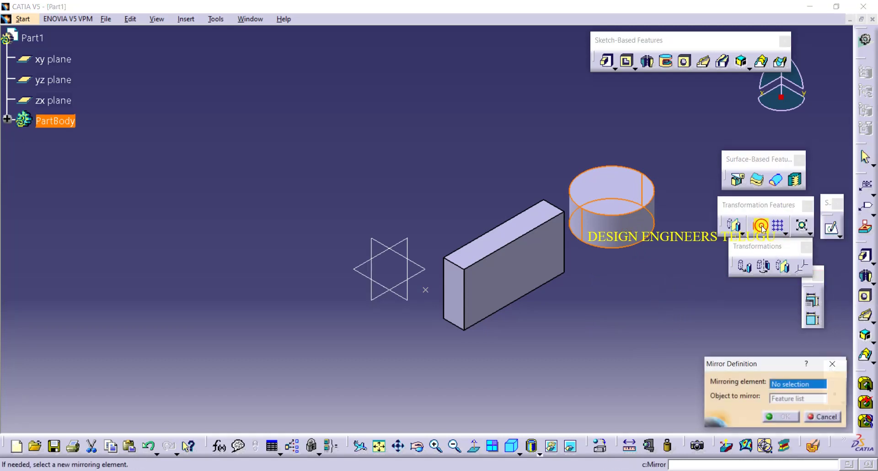
click(410, 237)
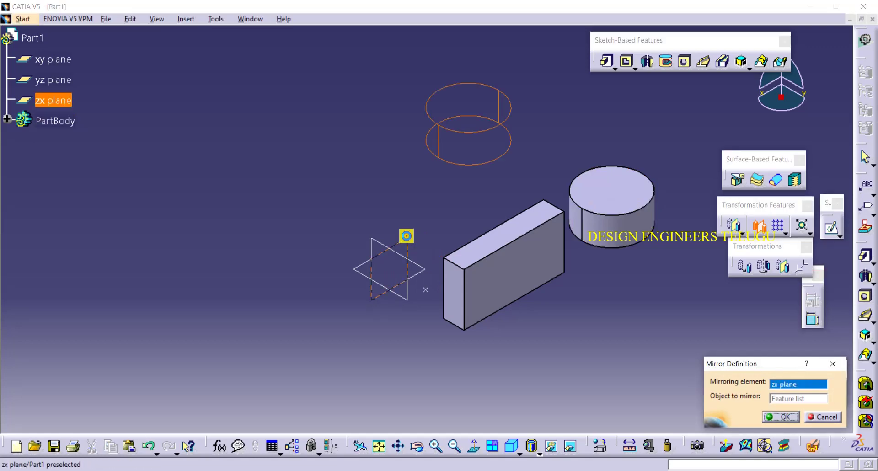
click(781, 417)
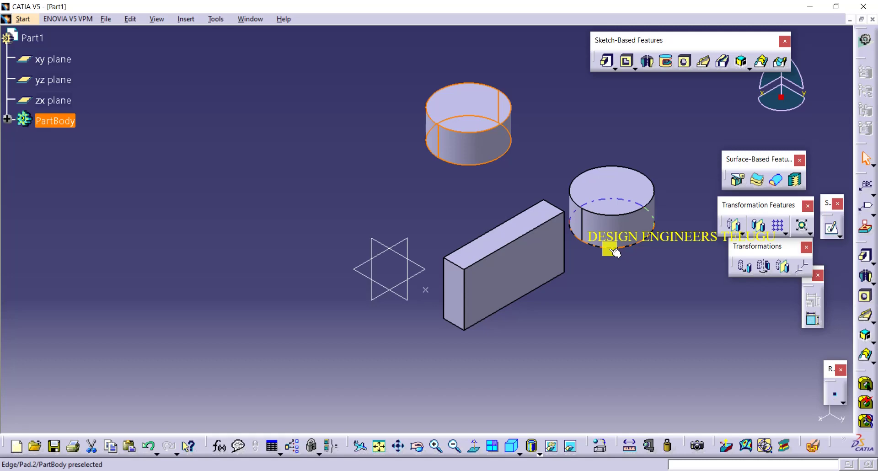
click(691, 322)
key(ctrl+z)
key(ctrl+z)
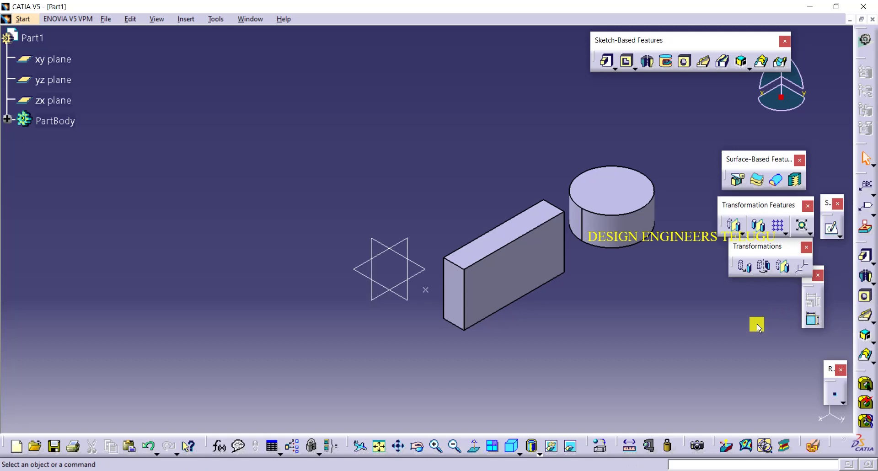
Step: Insert a Standard axis system at the part origin with the default axis directions, in isometric view
mouse_move(497, 314)
middle_down()
mouse_move(590, 326)
mouse_move(467, 334)
mouse_move(526, 332)
middle_up()
click(579, 293)
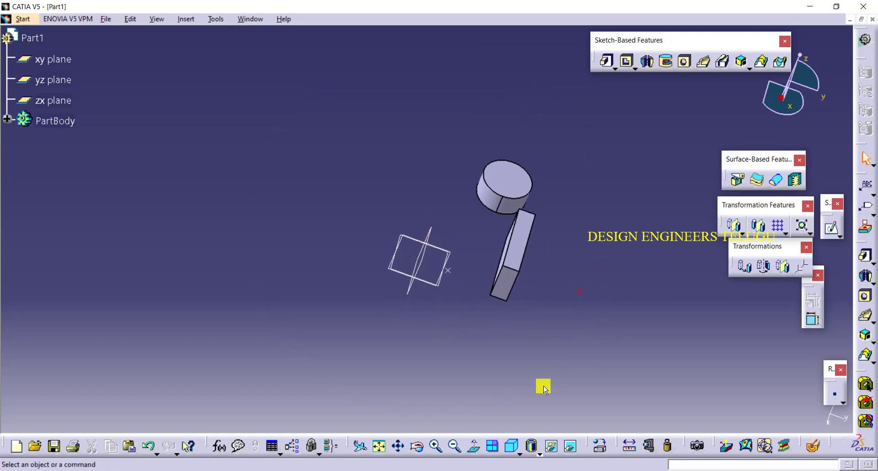
click(512, 443)
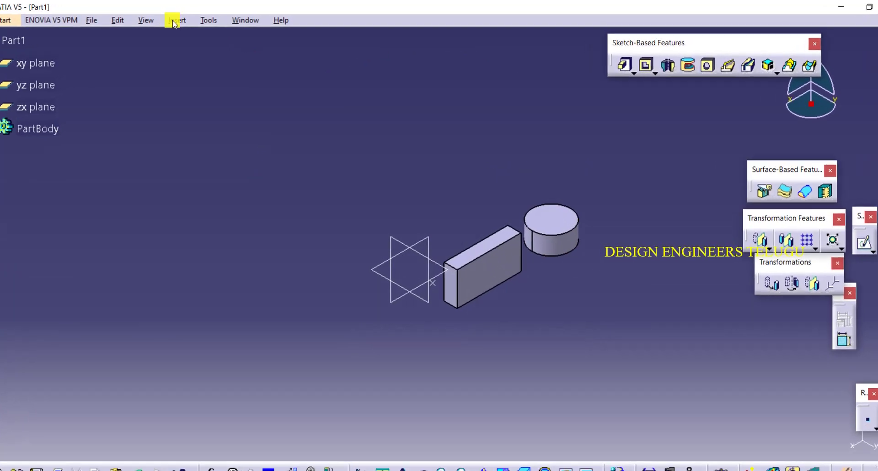
click(181, 21)
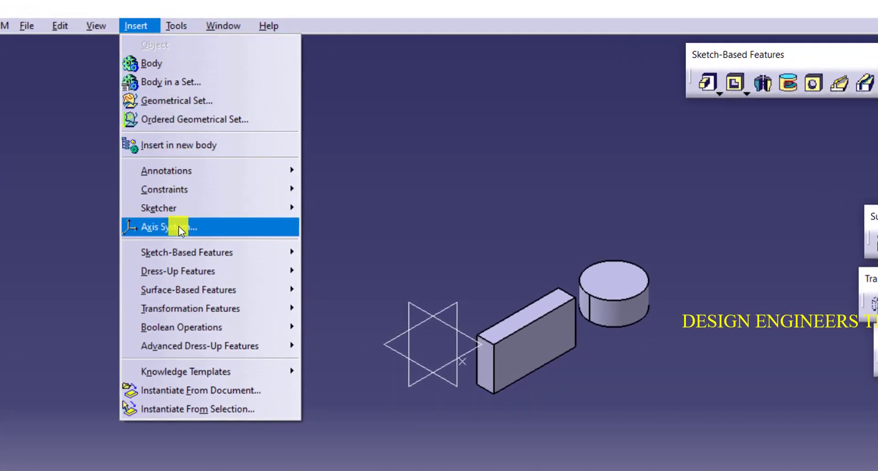
click(179, 226)
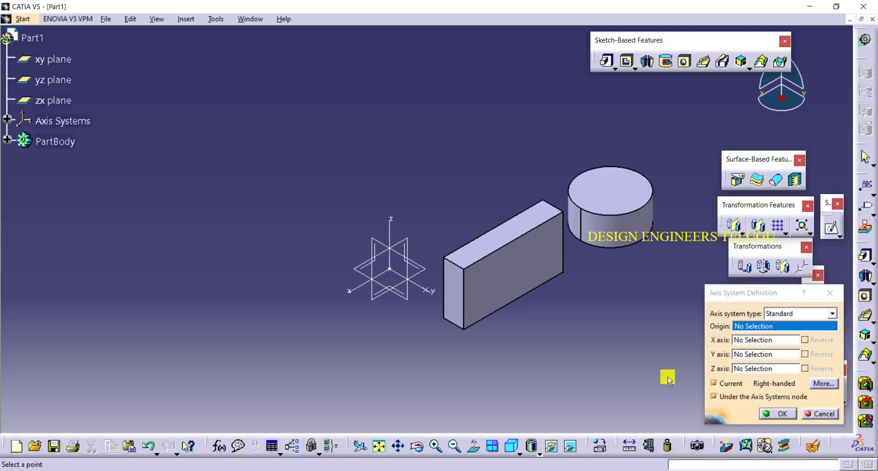
click(780, 414)
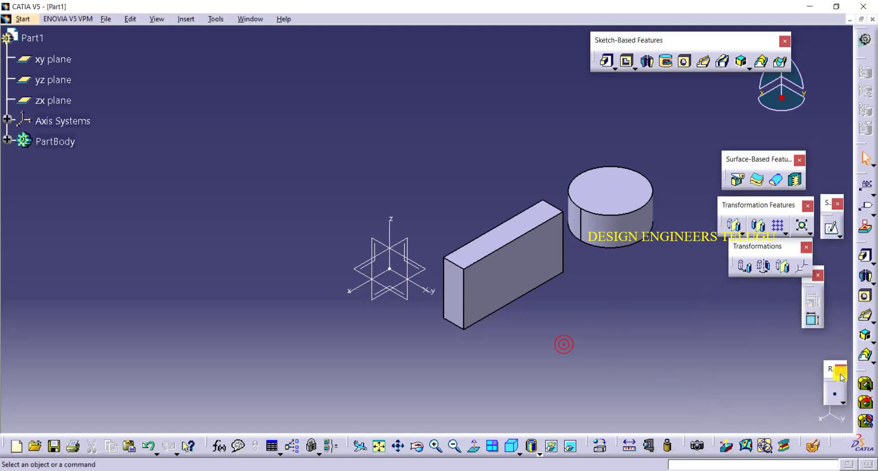
Step: Create a reference point by coordinates at X 0 mm, Y 1000 mm, Z 0 mm
click(836, 393)
middle_drag(545, 351, 483, 264)
double_click(692, 257)
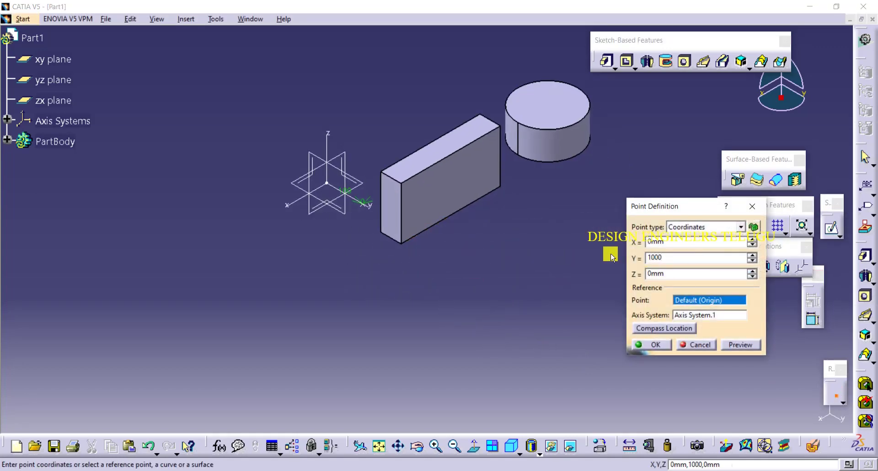
key(Return)
ctrl+middle_drag(692, 373, 697, 399)
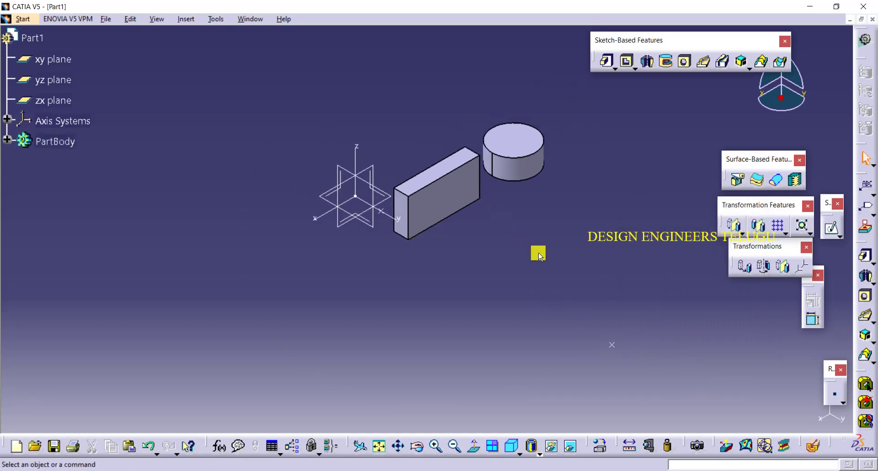
click(539, 252)
Step: Insert a second Standard axis system with the point at Y 1000 mm as its origin
click(190, 22)
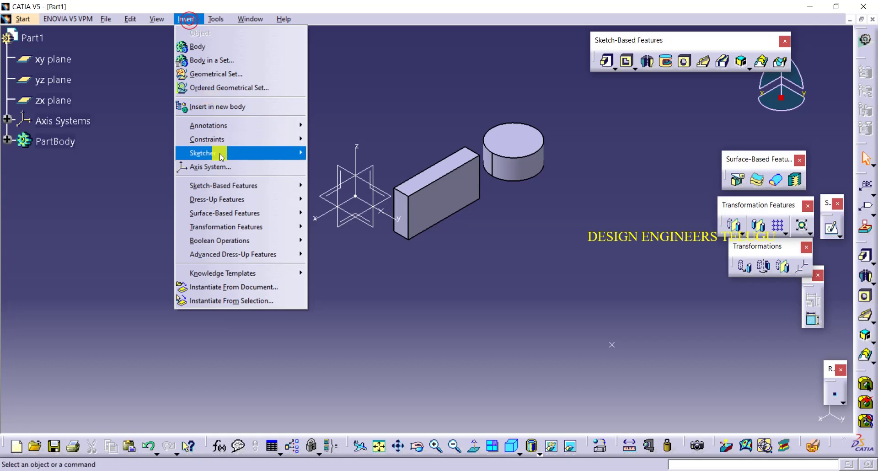
click(228, 167)
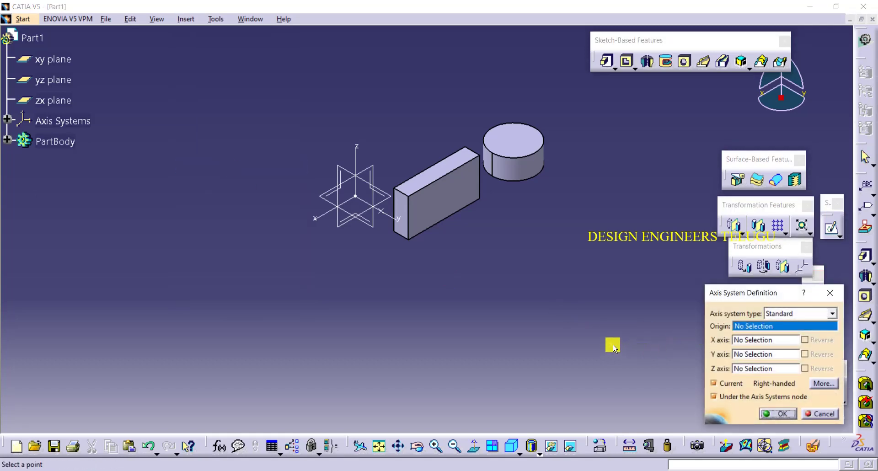
click(613, 345)
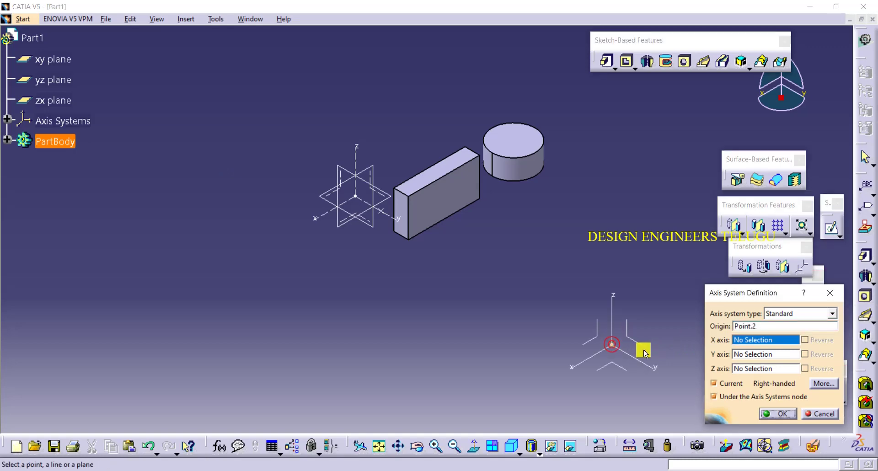
click(780, 415)
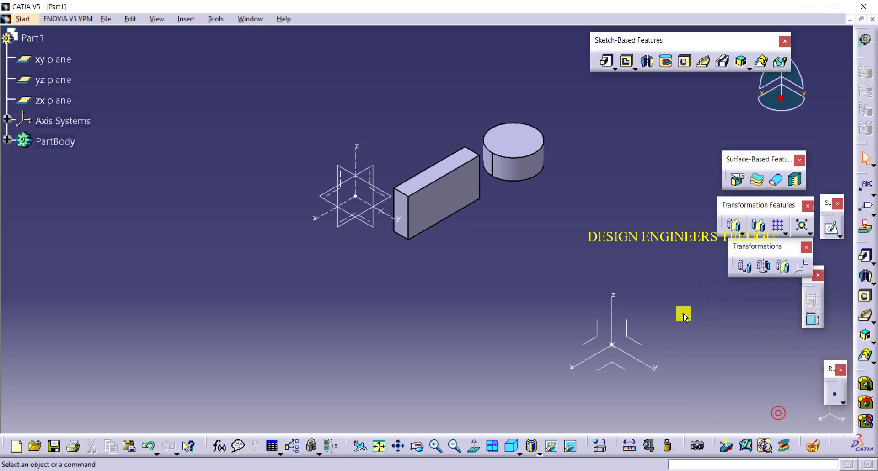
Step: Move the solid with an Axis To Axis transformation, keeping the specifications, from Axis System.1 as reference to Axis System.2 as target
click(802, 267)
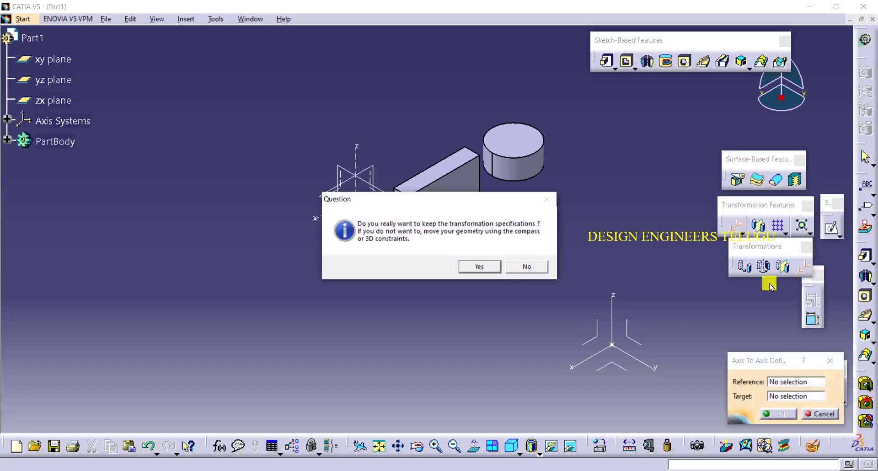
click(478, 267)
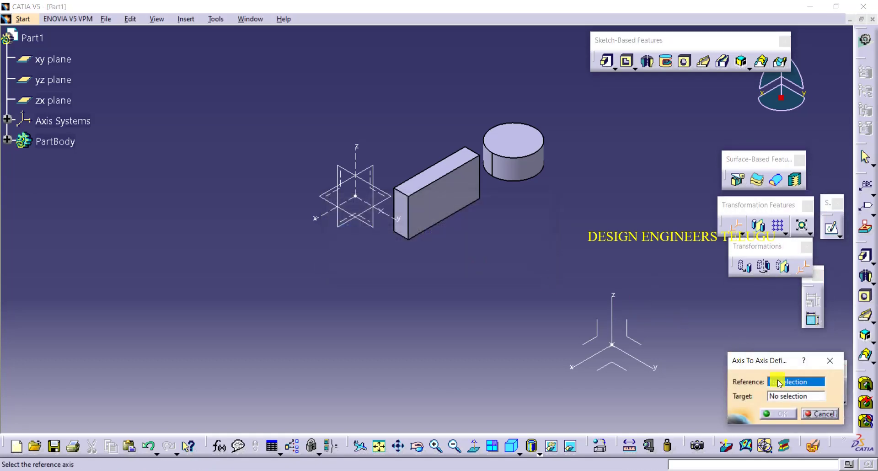
drag(755, 360, 736, 284)
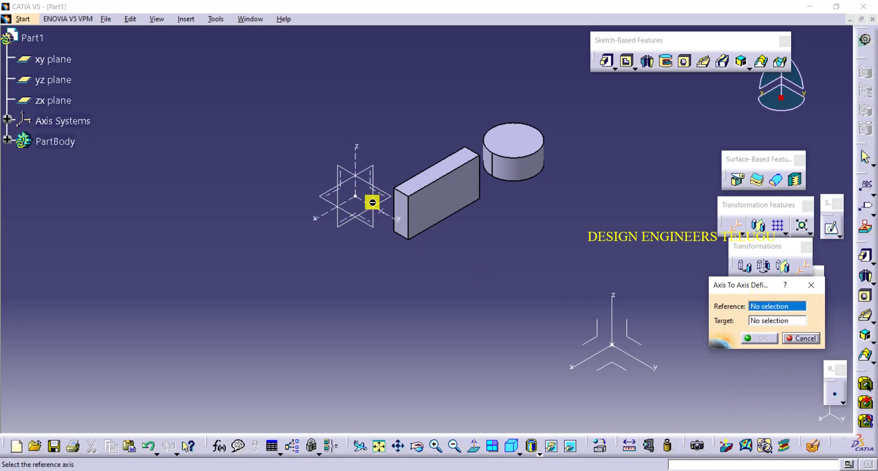
click(355, 170)
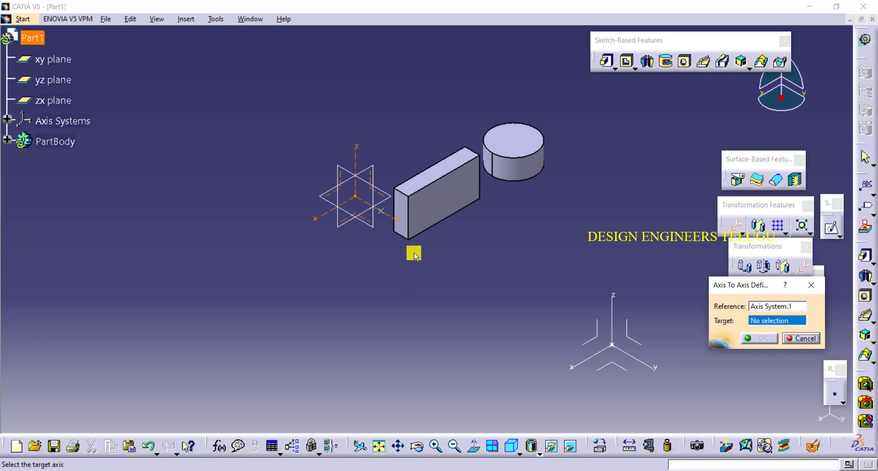
click(612, 310)
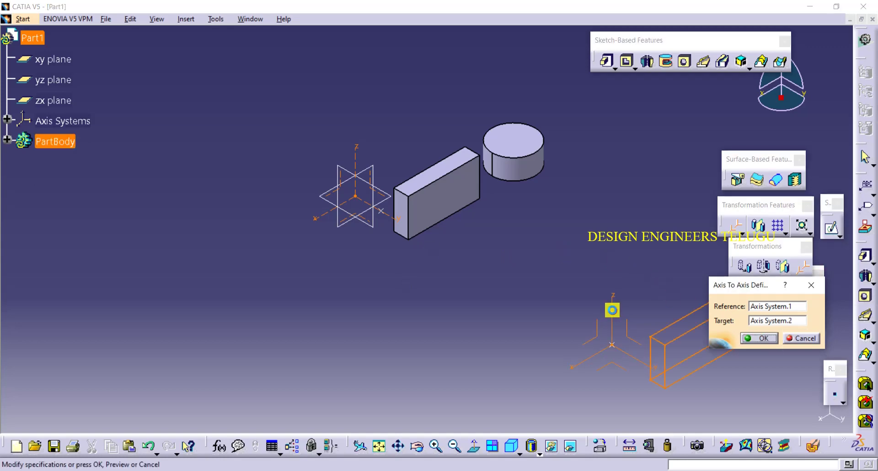
middle_drag(612, 310, 723, 326)
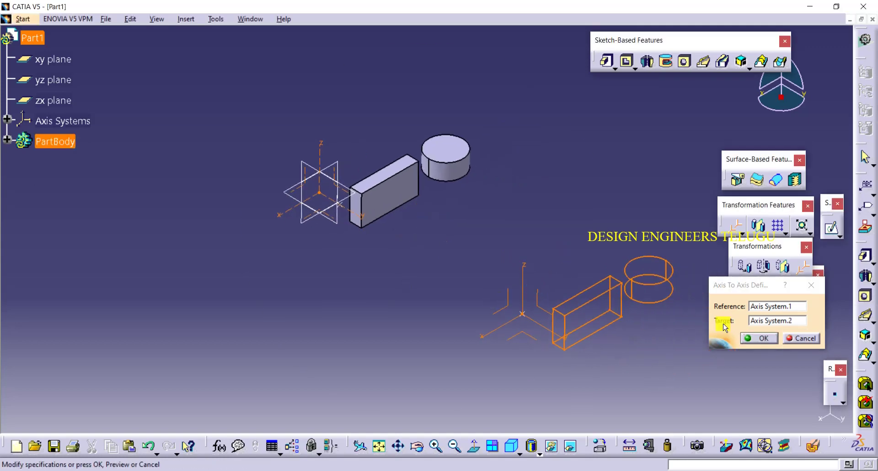
click(758, 339)
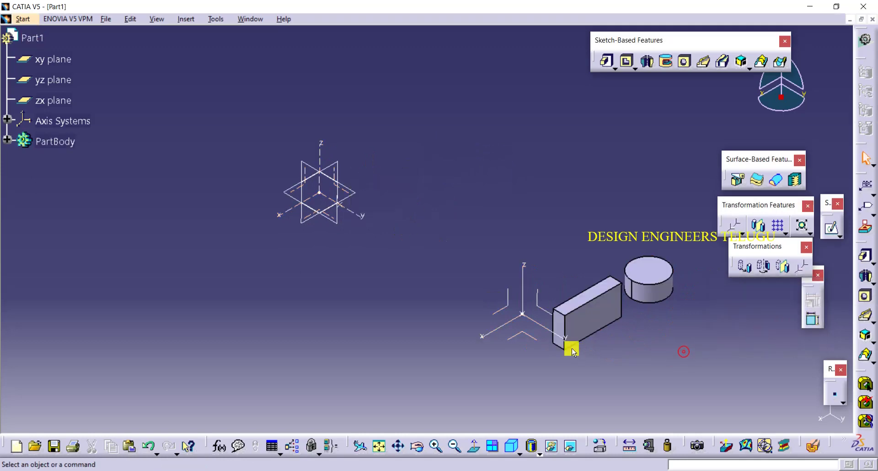